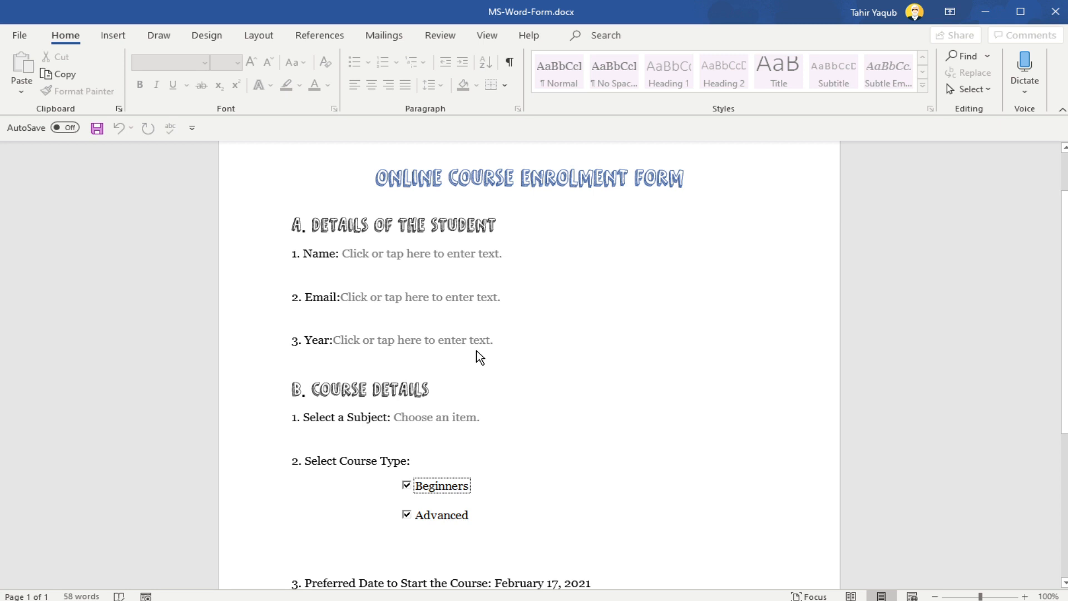
# Step: Enter the student's full name in the Name field of the enrolment form
pyautogui.scroll(-2, 478, 356)
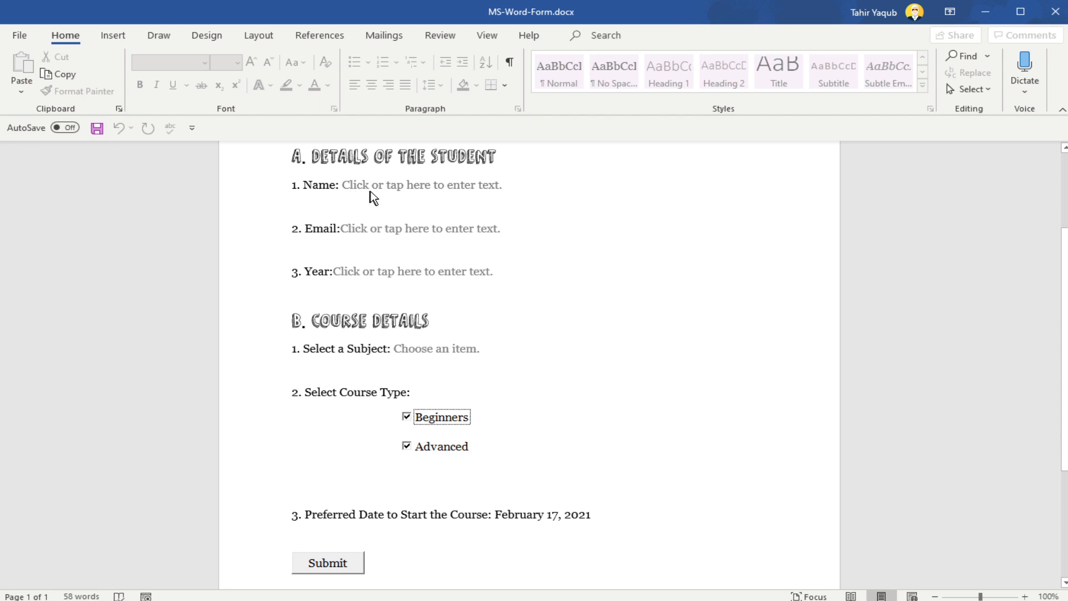
pyautogui.click(453, 189)
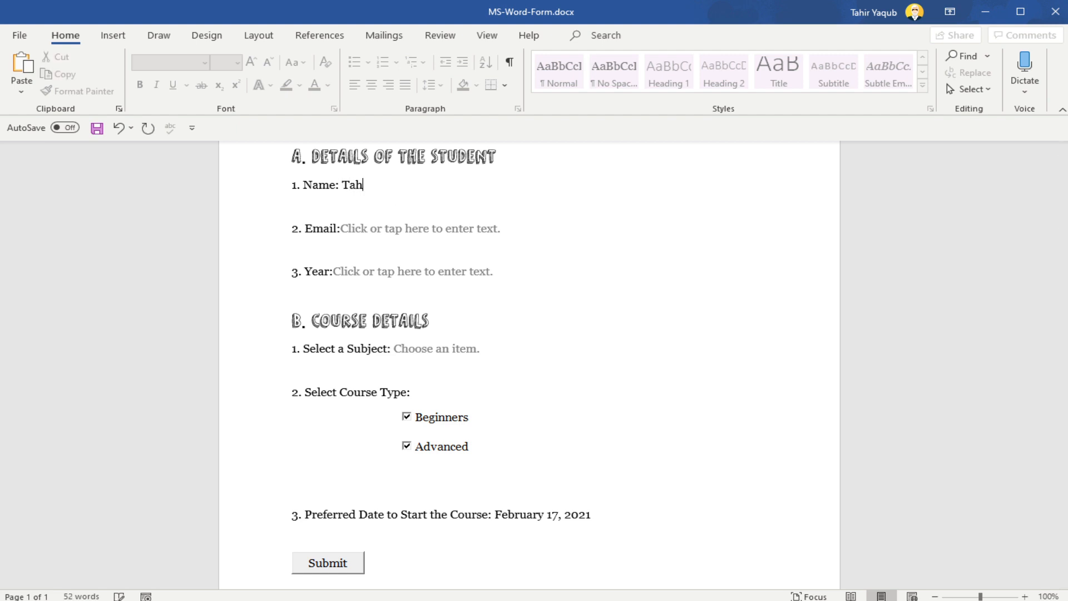
# Step: Fill in the student's email address in the Email field and enter 9 as the Year
pyautogui.click(406, 232)
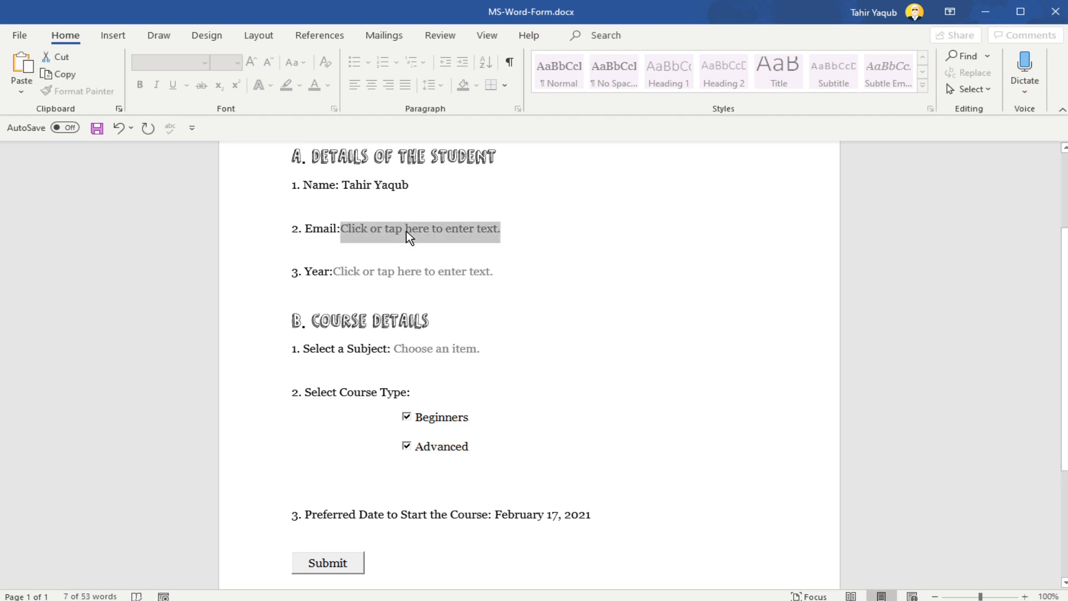
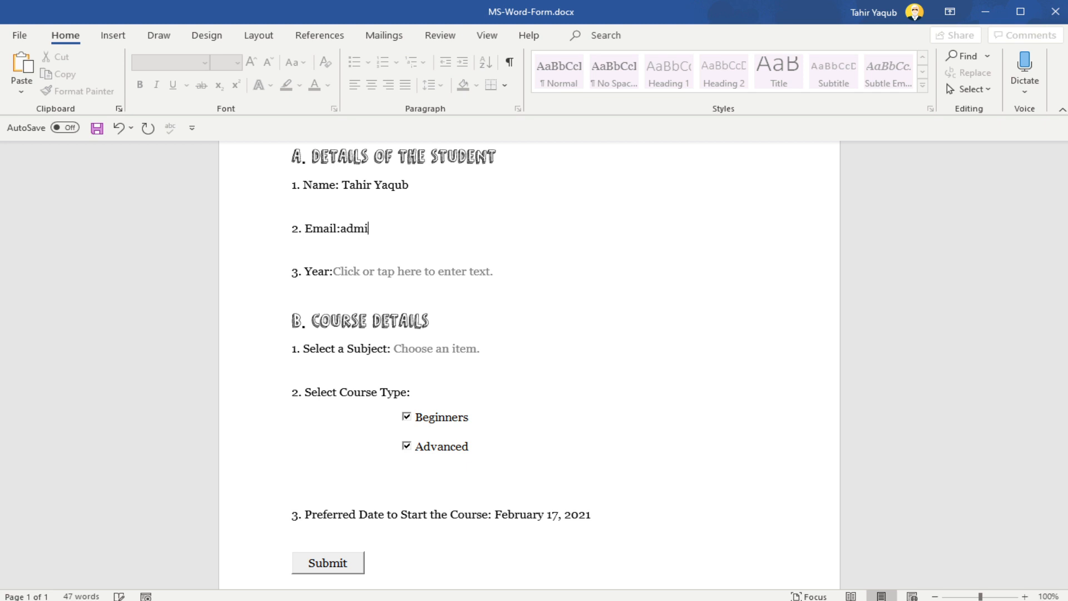
pyautogui.press('Tab')
pyautogui.write('9')
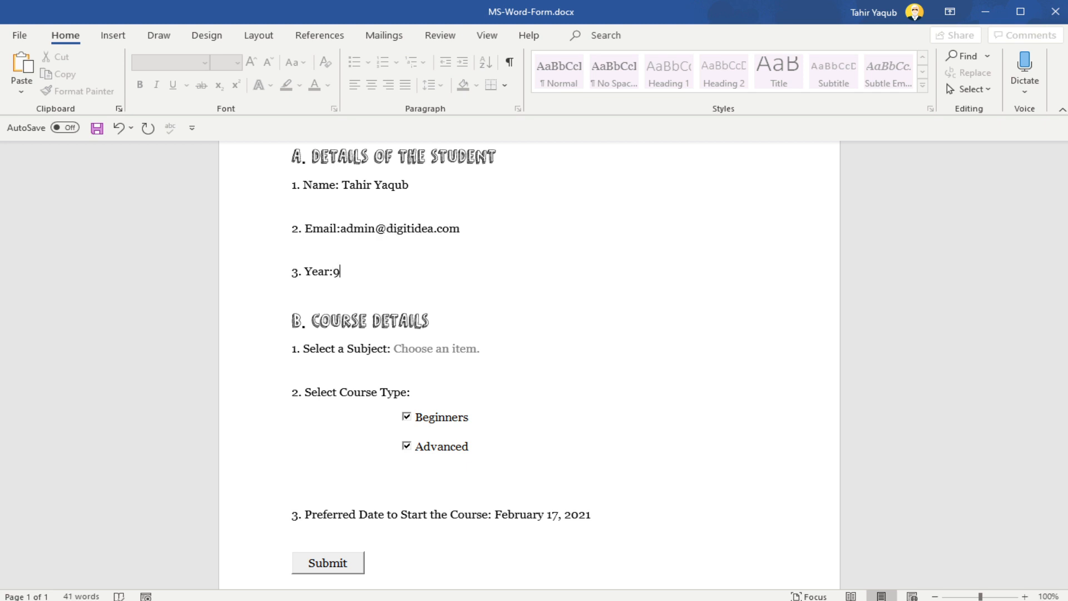
# Step: Choose Maths as the subject and clear the Beginners course type checkbox
pyautogui.click(449, 350)
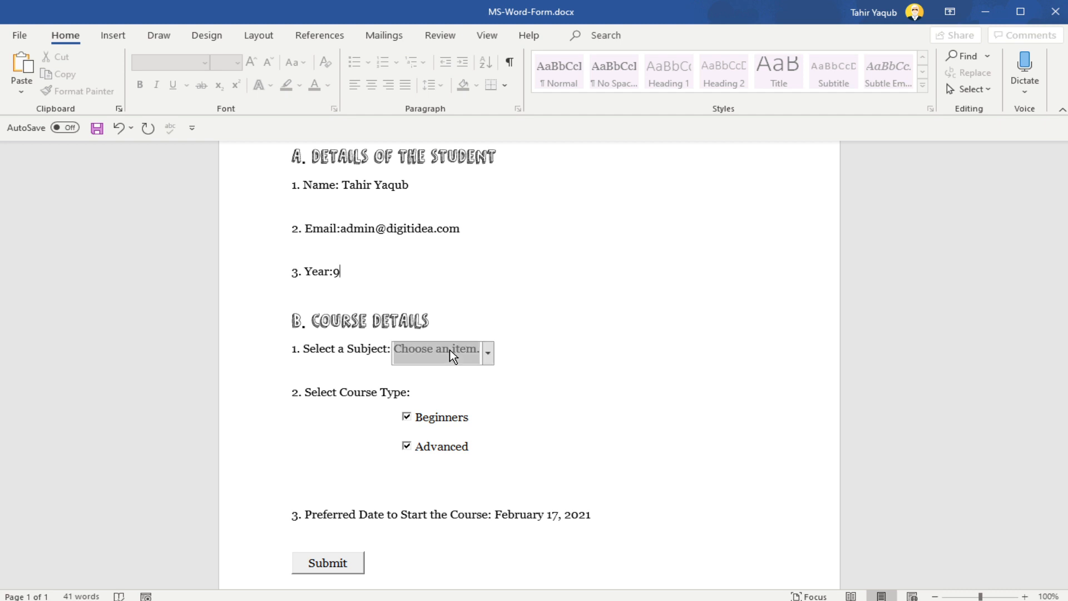
pyautogui.click(487, 355)
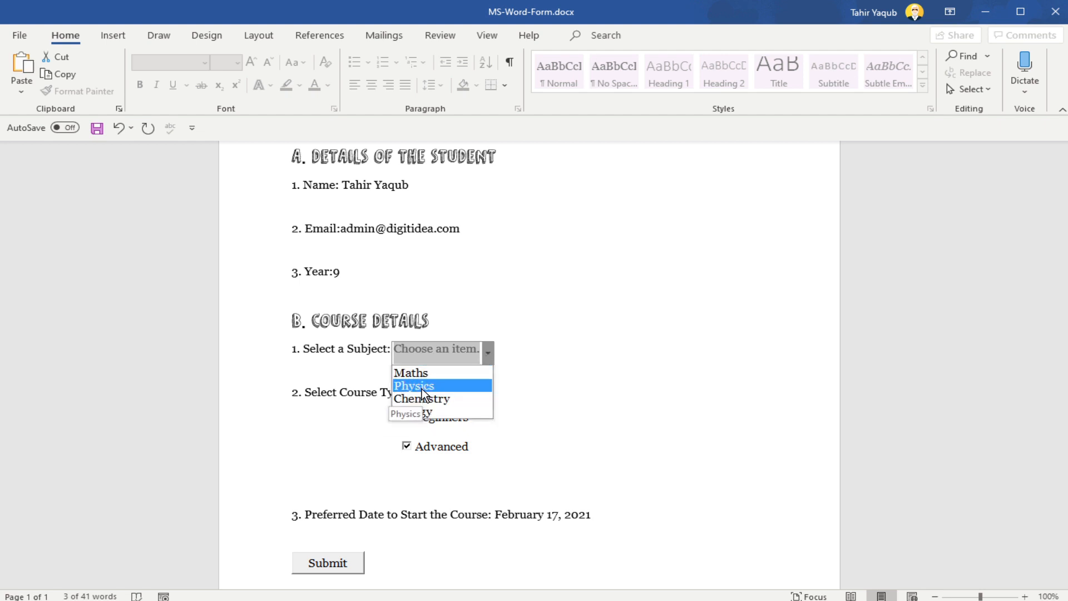
pyautogui.click(415, 372)
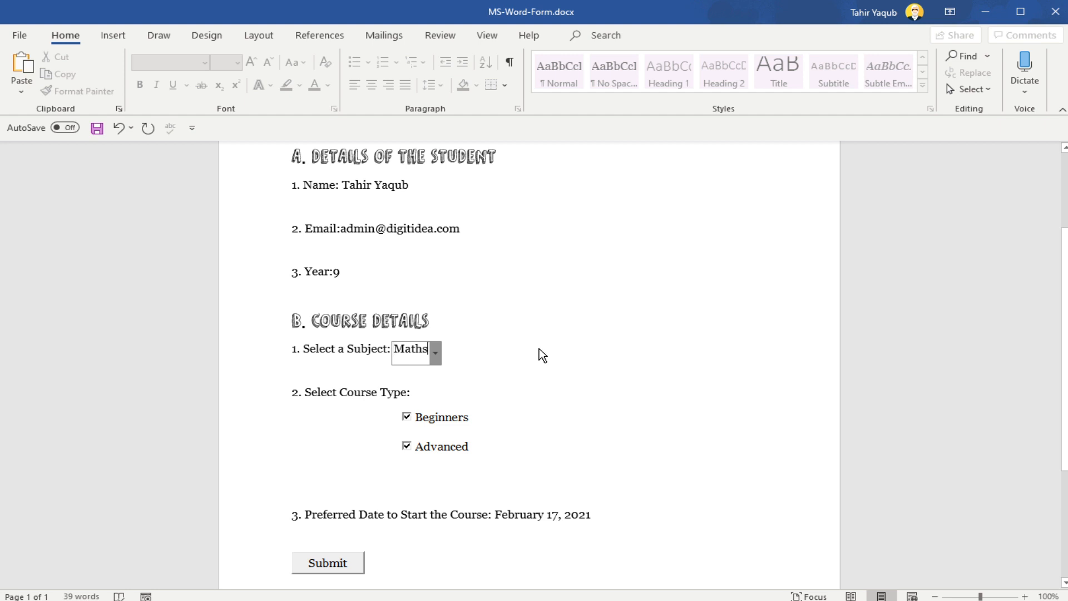
pyautogui.click(539, 348)
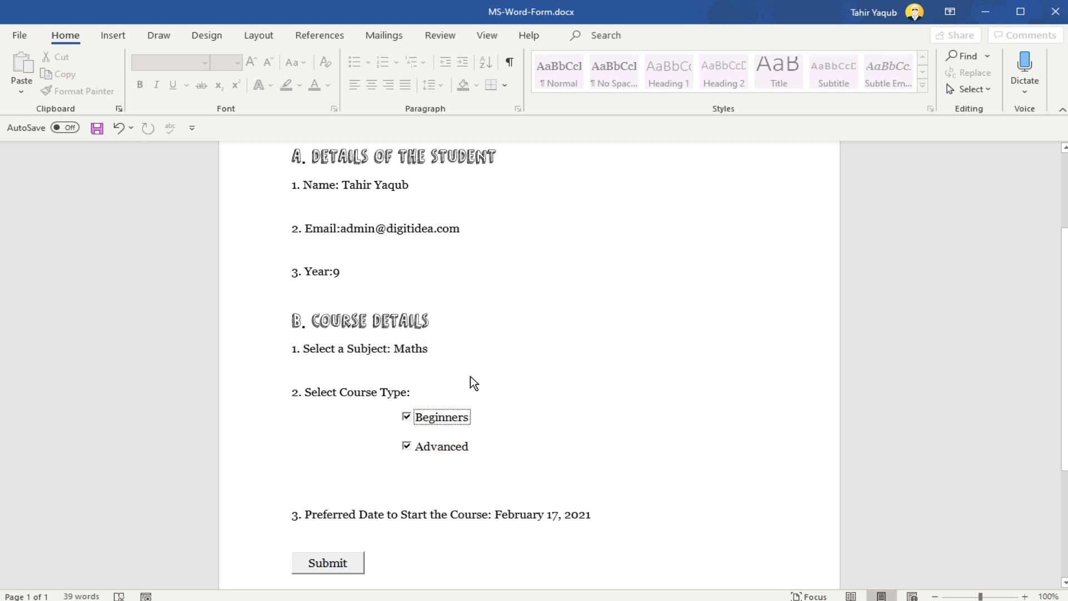
pyautogui.click(405, 416)
# Step: Set the preferred course start date to February 19, 2021
pyautogui.scroll(-5, 620, 404)
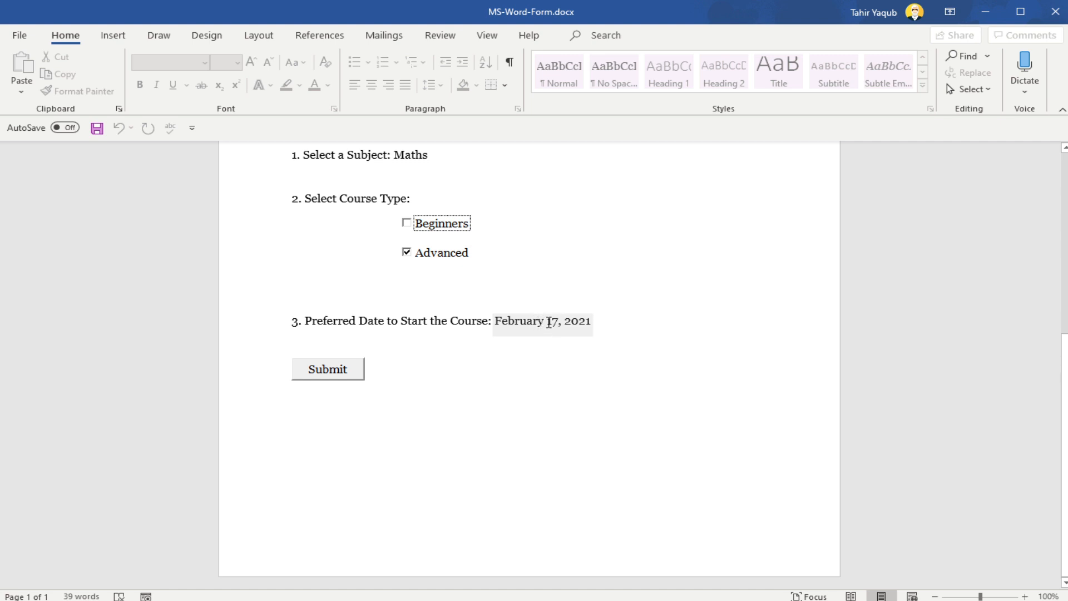
pyautogui.click(532, 322)
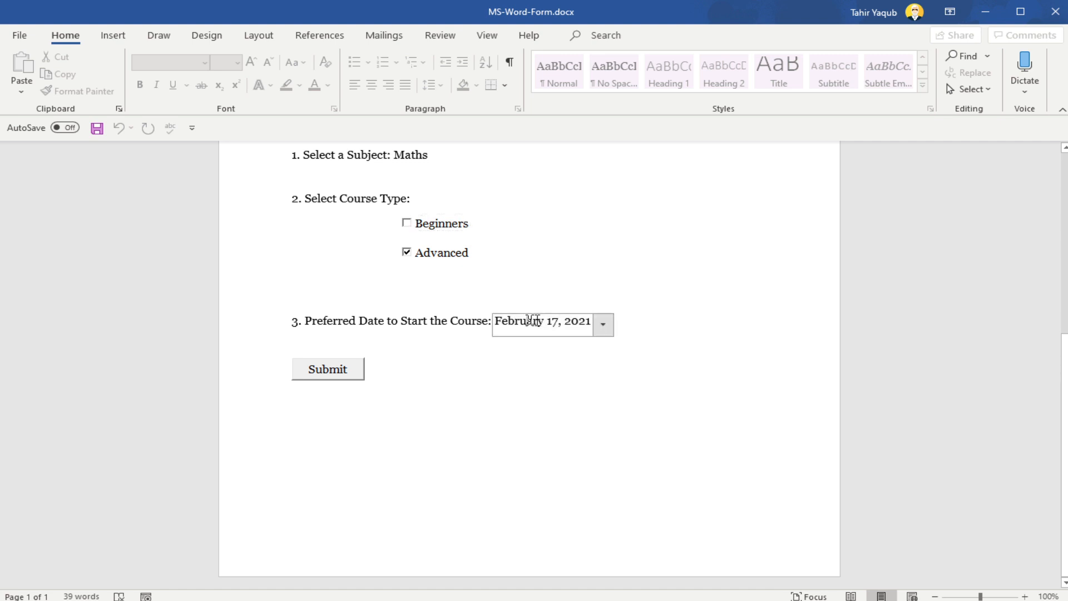
pyautogui.click(603, 326)
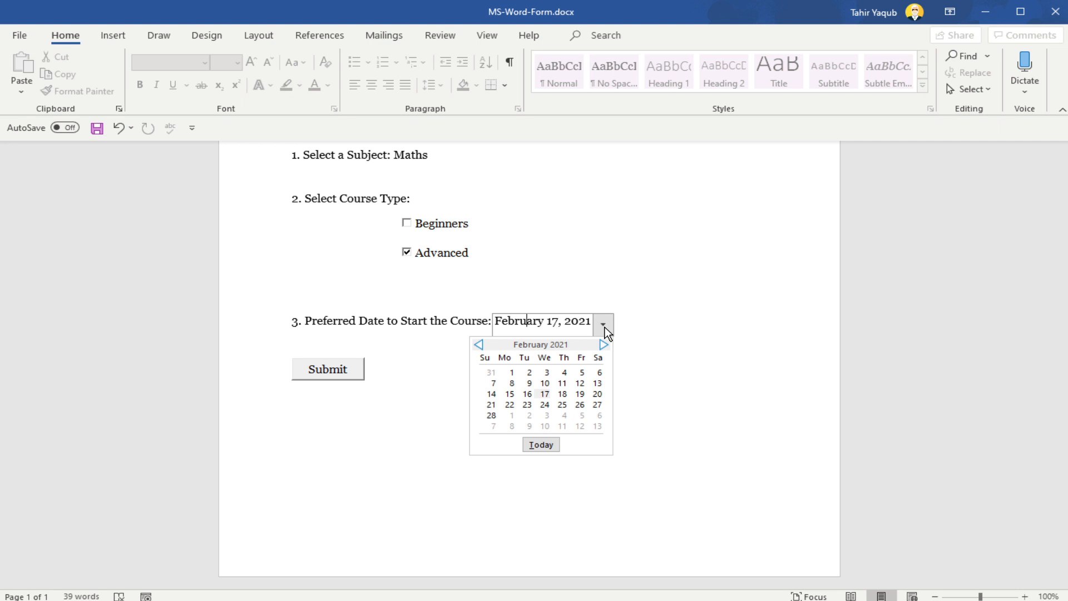
pyautogui.click(580, 394)
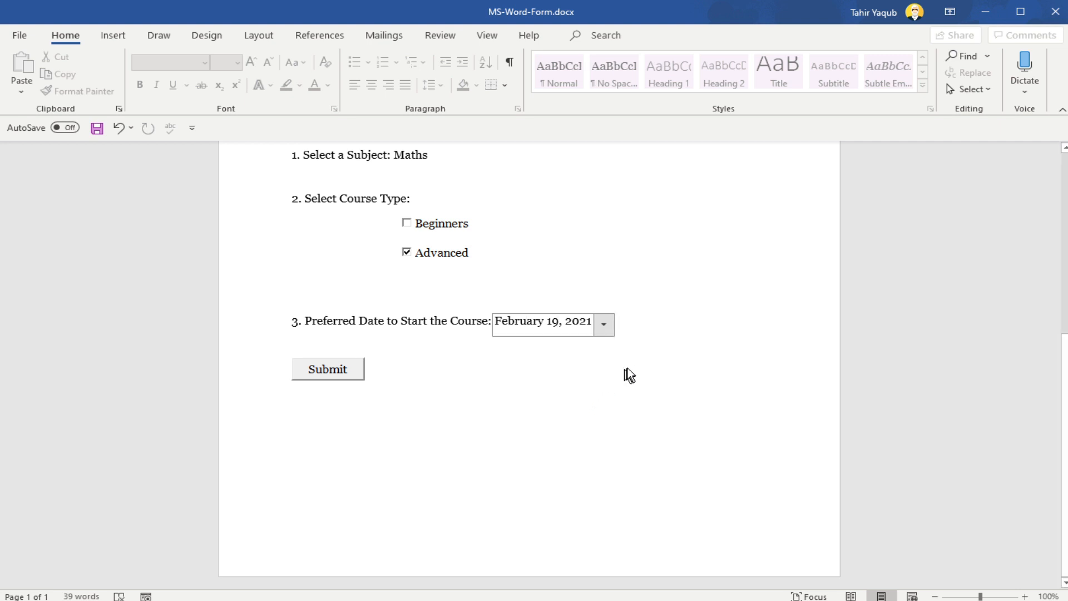
pyautogui.click(644, 358)
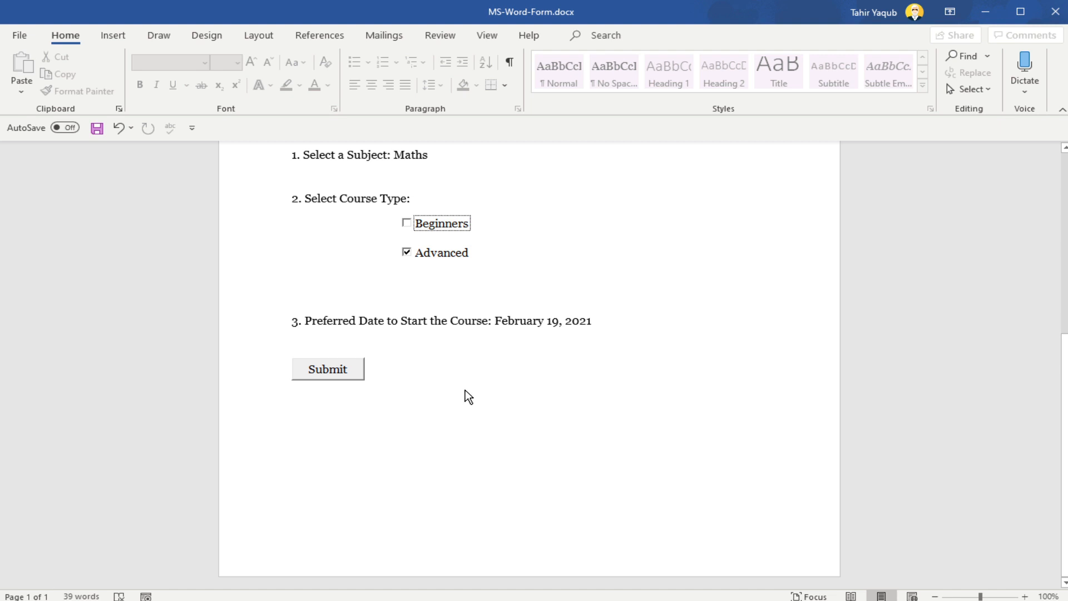
# Step: Submit the form and send the email with the attached document to the suggested recent recipient
pyautogui.click(344, 370)
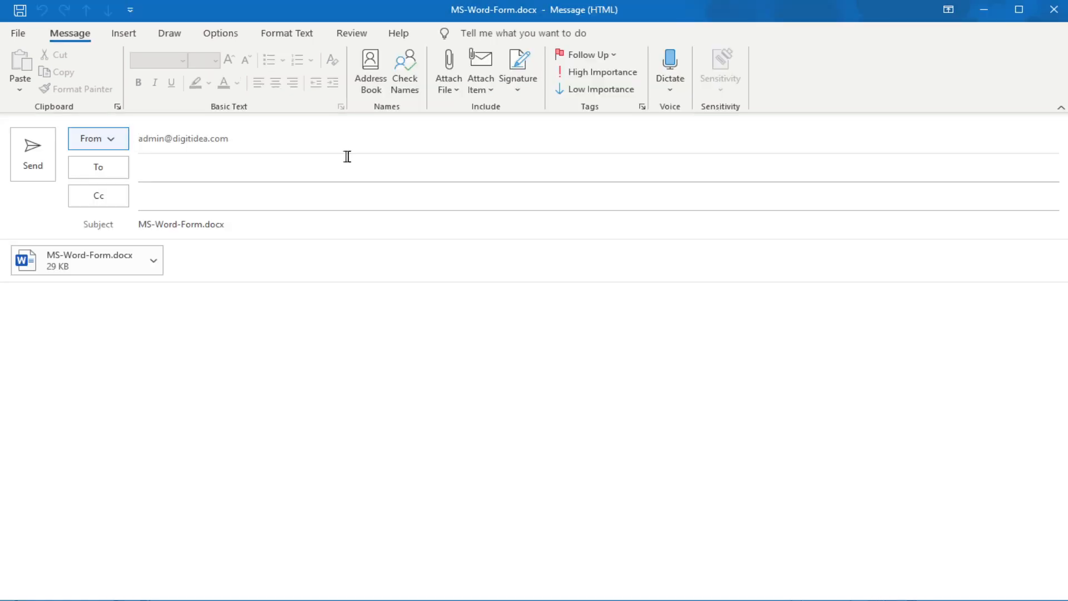
pyautogui.click(218, 306)
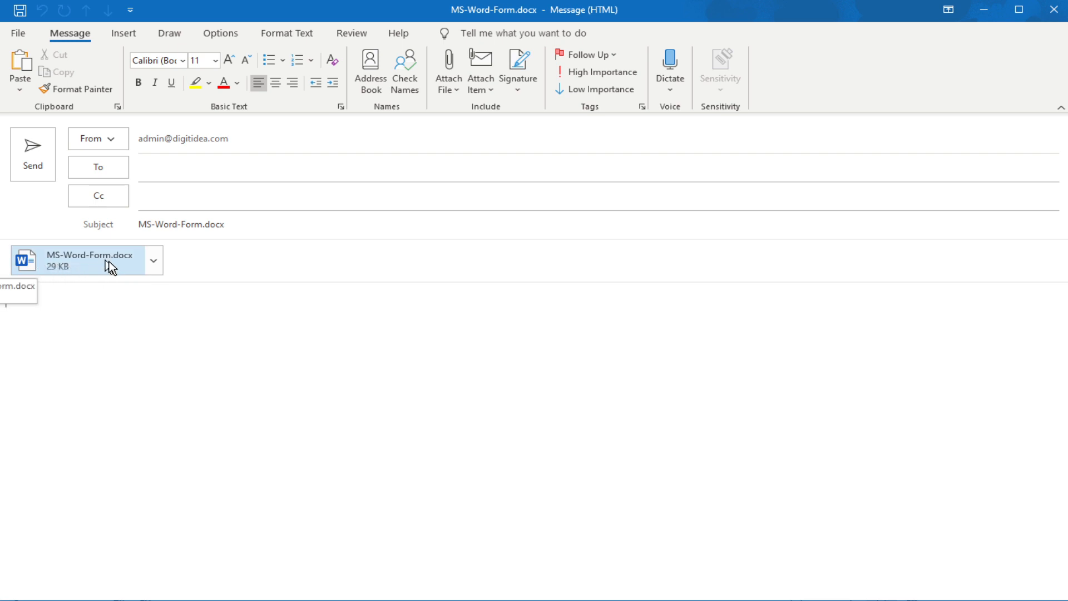
pyautogui.click(157, 171)
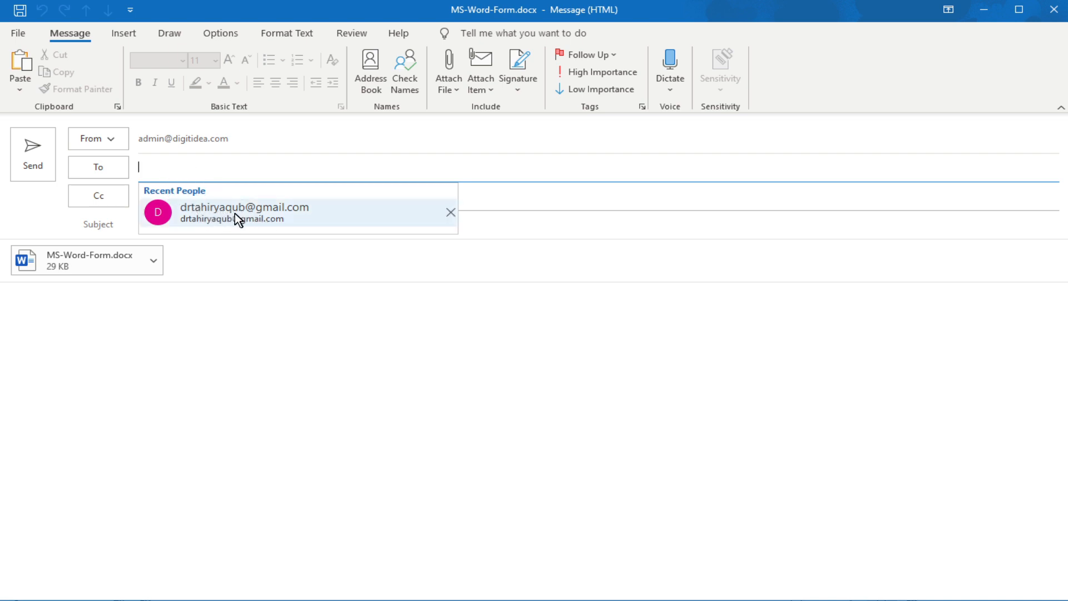
pyautogui.click(279, 214)
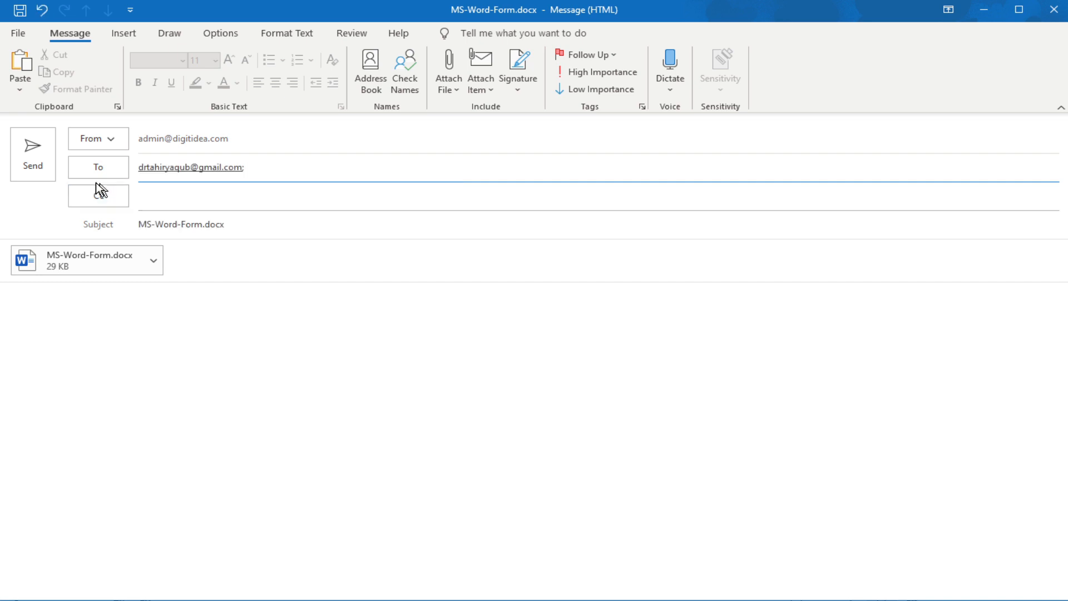
pyautogui.click(33, 153)
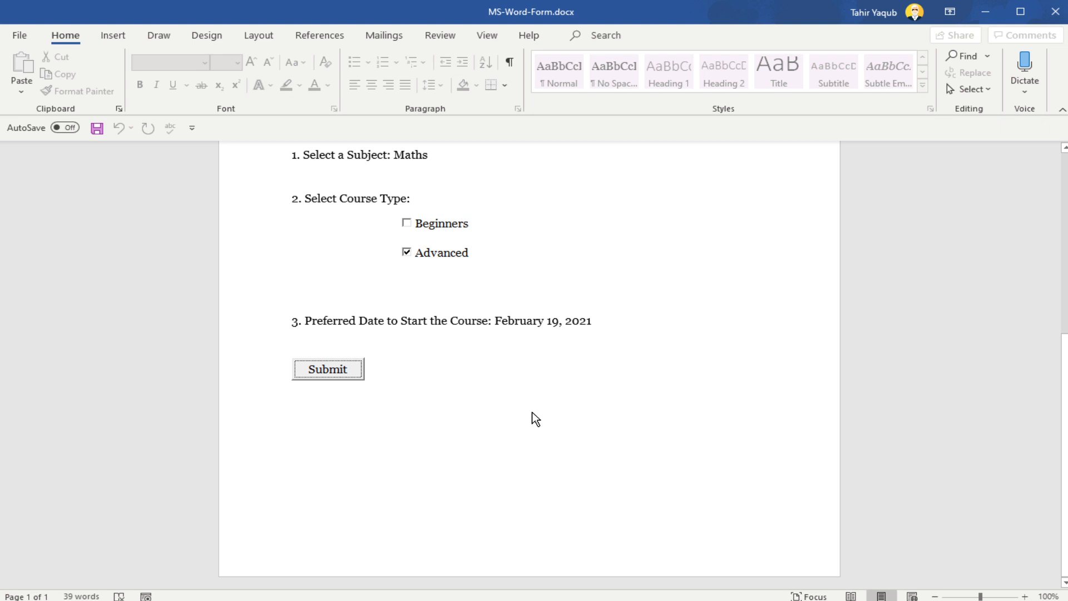
# Step: Enable the Developer tab in Word's ribbon customization options
pyautogui.scroll(10, 535, 418)
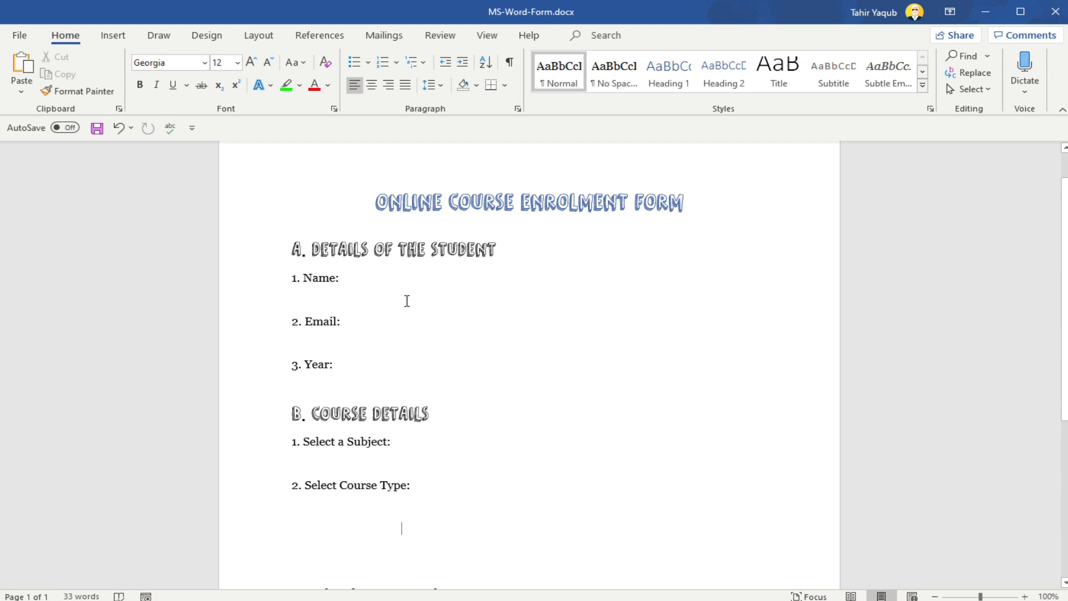
pyautogui.scroll(-1, 723, 300)
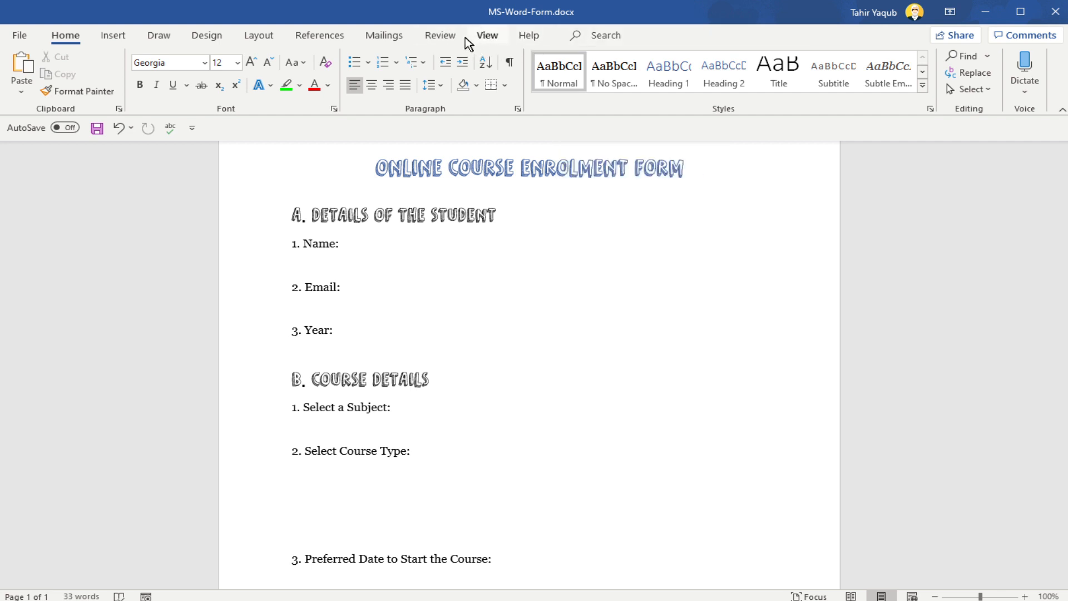
pyautogui.click(19, 37)
pyautogui.click(59, 580)
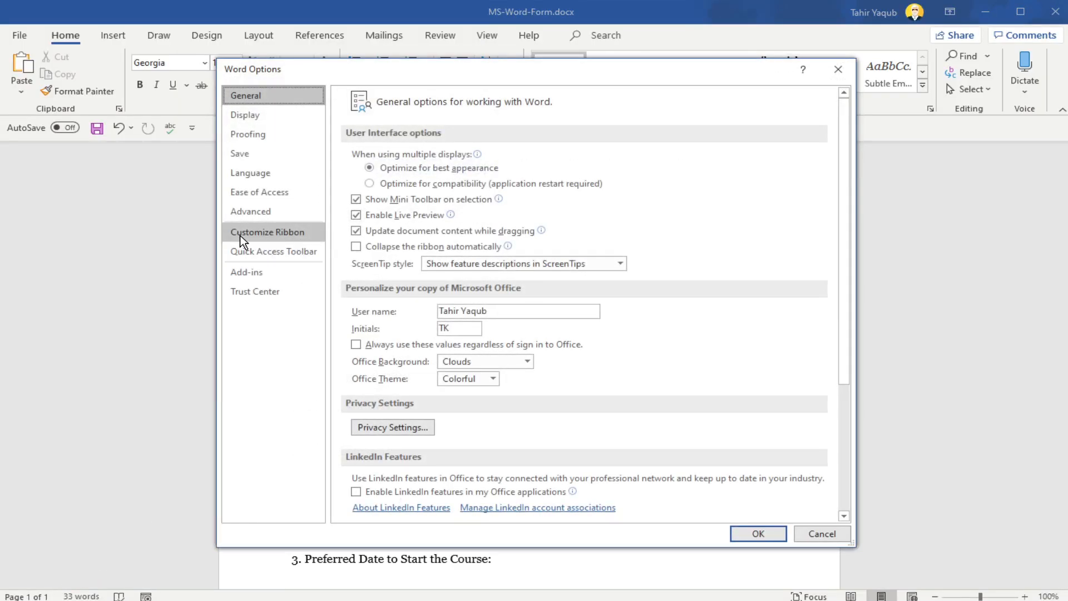
pyautogui.click(240, 234)
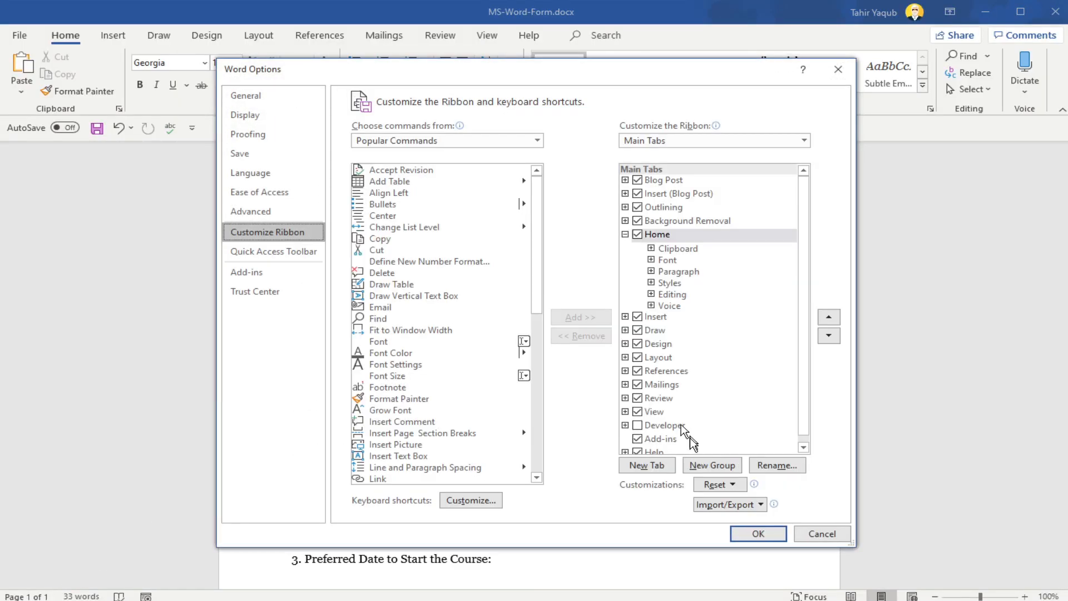
pyautogui.click(638, 426)
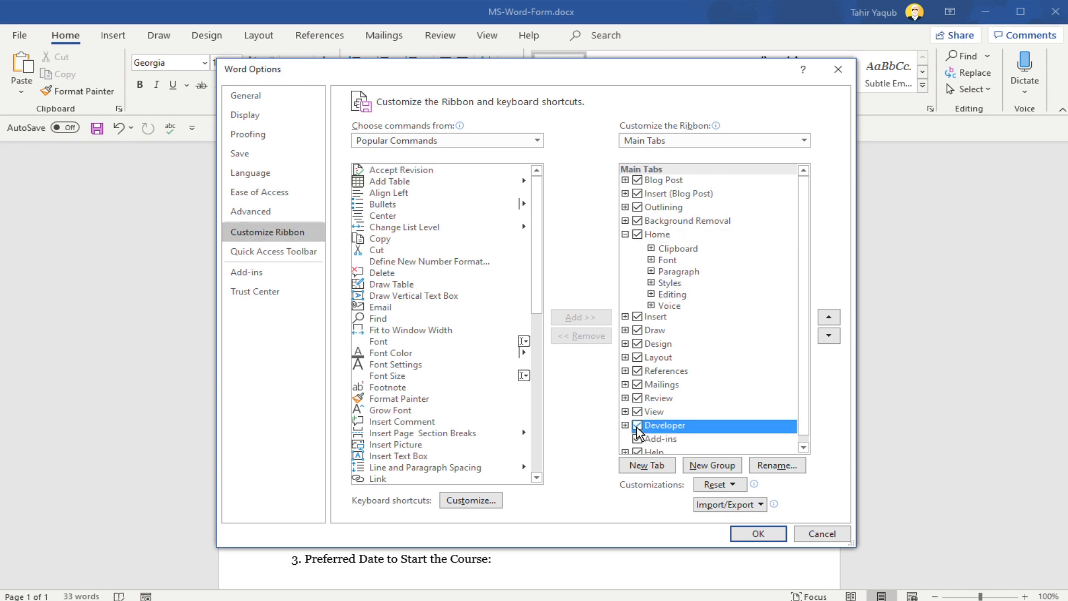
pyautogui.click(774, 536)
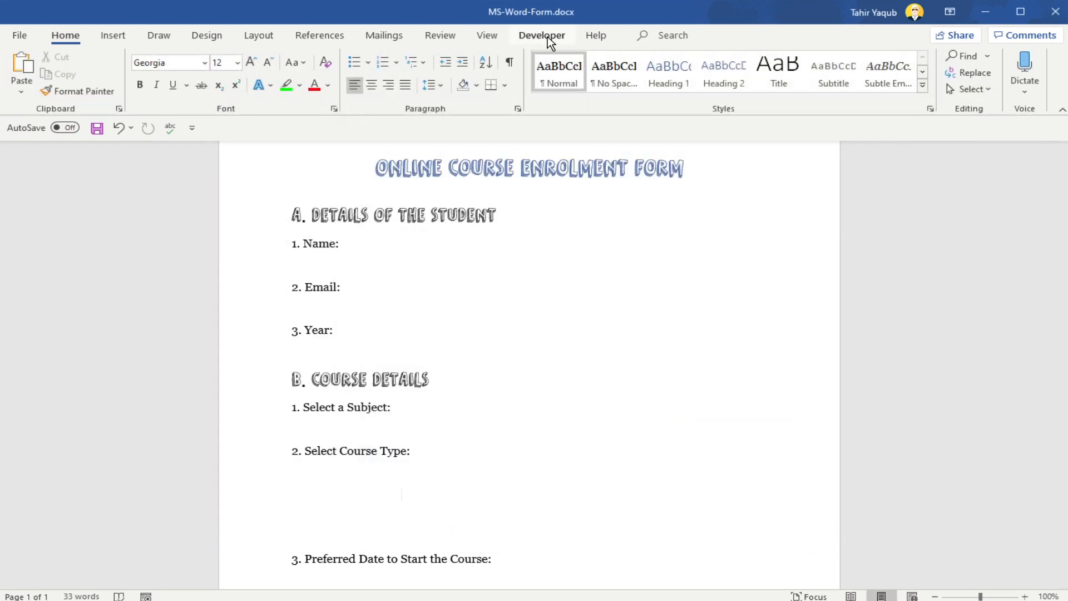
# Step: Insert plain text content controls after the Name, Email and Year labels in the student details section
pyautogui.click(542, 35)
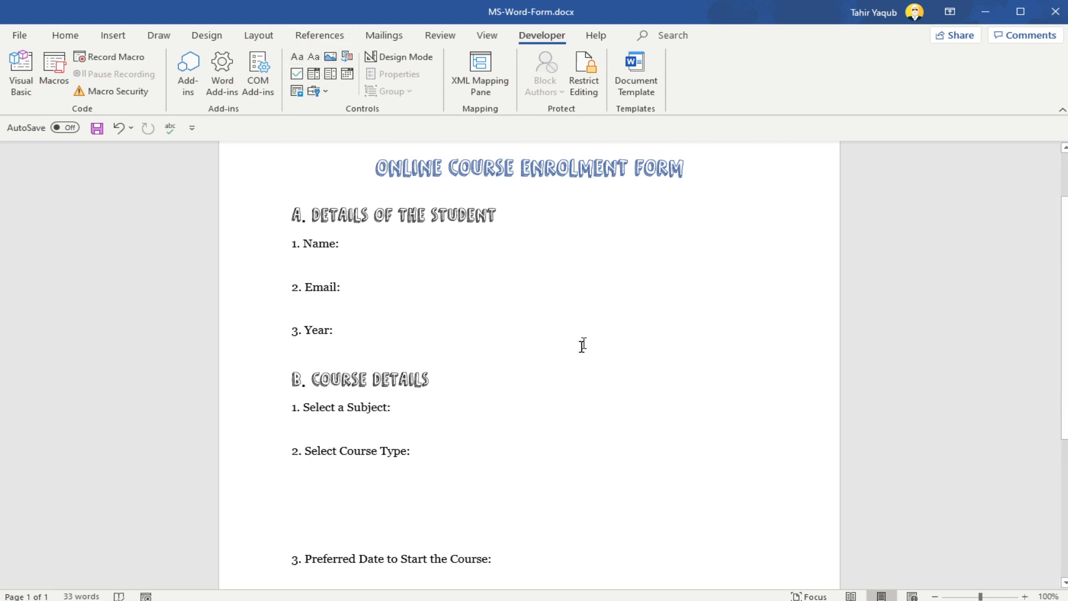
pyautogui.scroll(-2, 537, 338)
pyautogui.scroll(2, 537, 339)
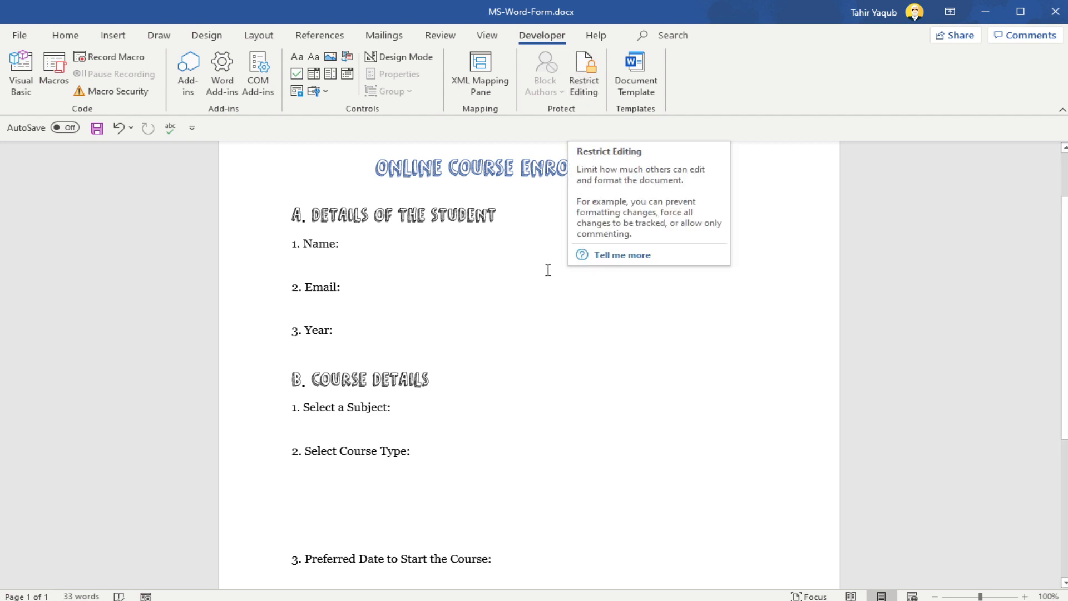
pyautogui.click(364, 242)
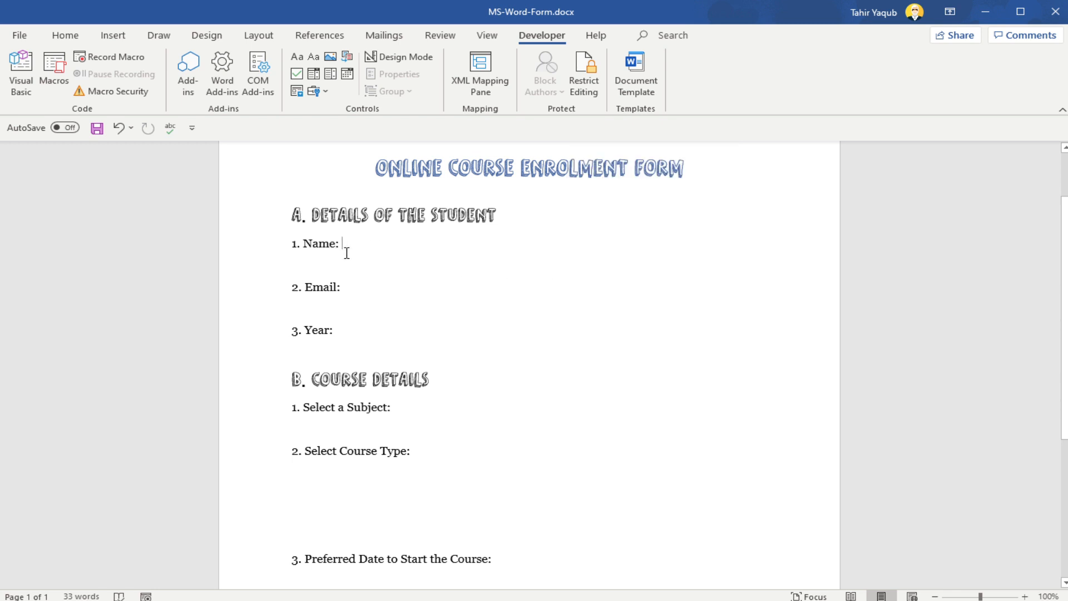
pyautogui.click(312, 56)
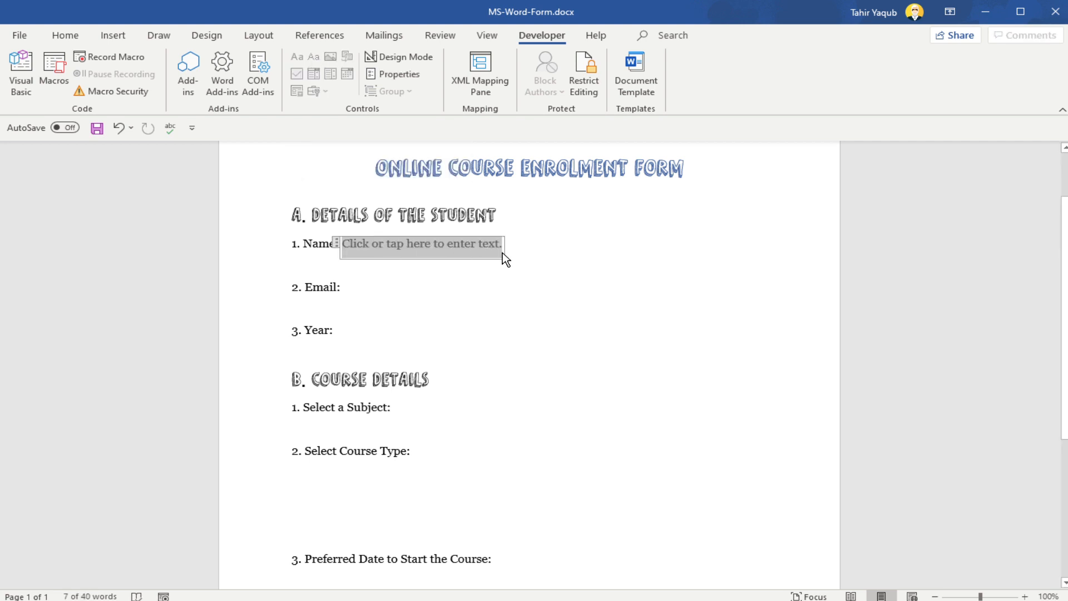
pyautogui.click(349, 289)
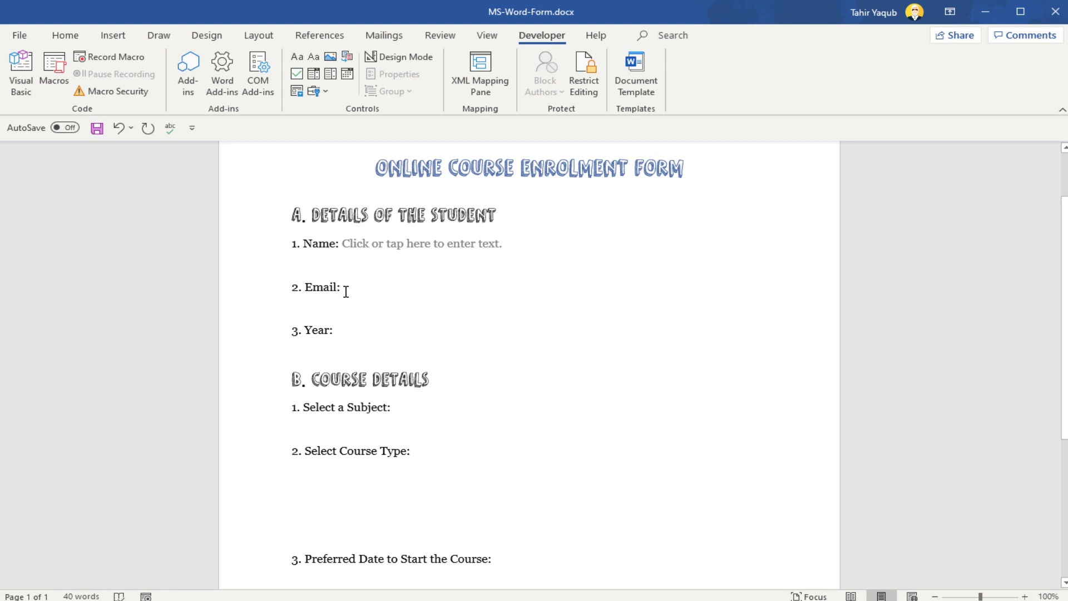
pyautogui.click(312, 59)
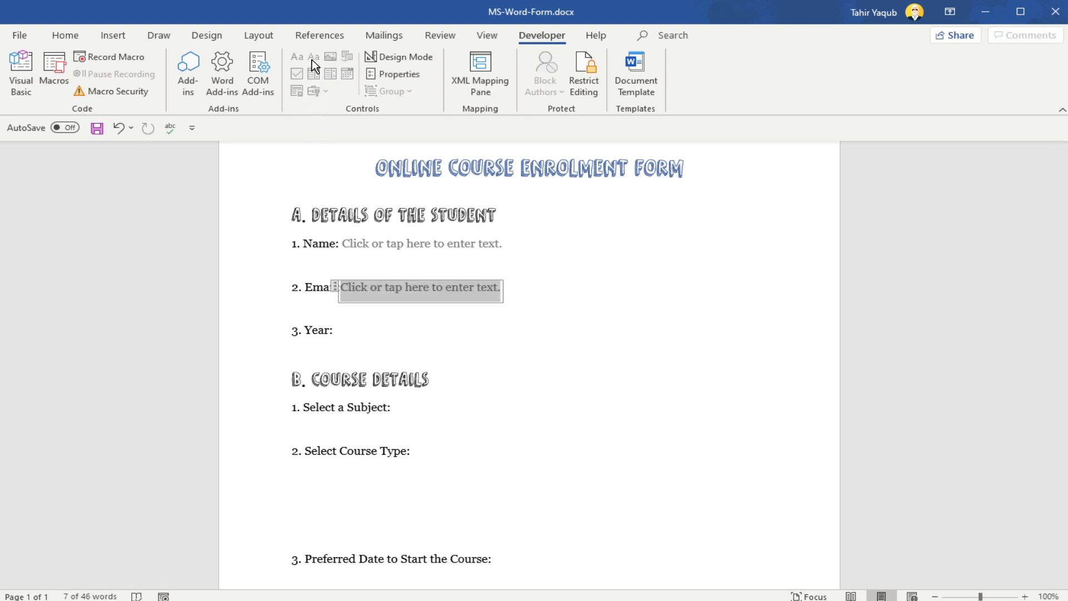
pyautogui.click(368, 330)
pyautogui.click(315, 58)
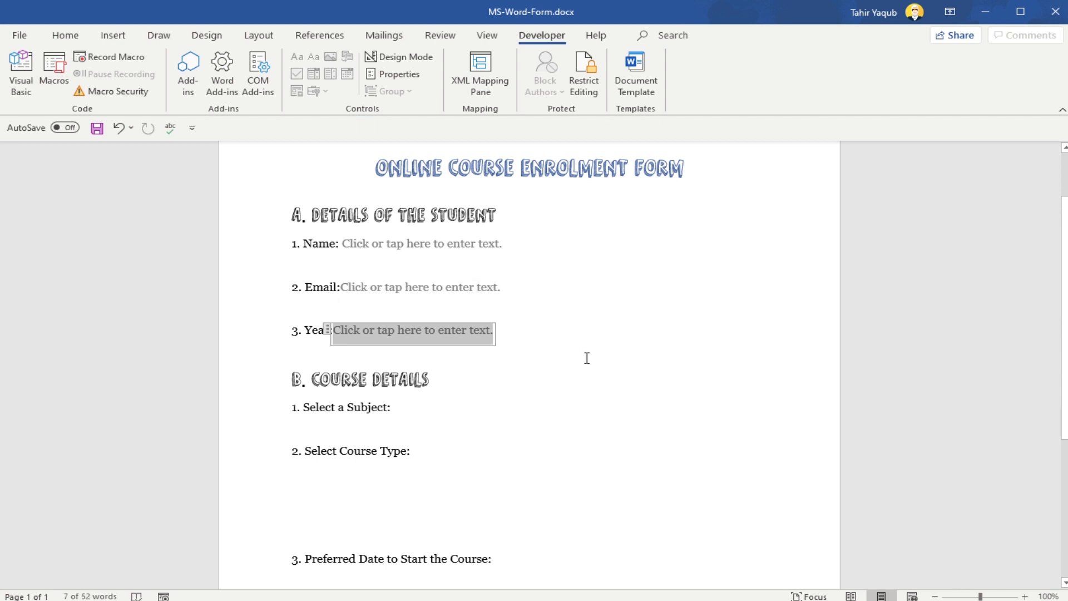
# Step: Insert a drop-down list content control after the Select a Subject label in the course details section
pyautogui.scroll(-3, 414, 304)
pyautogui.click(414, 304)
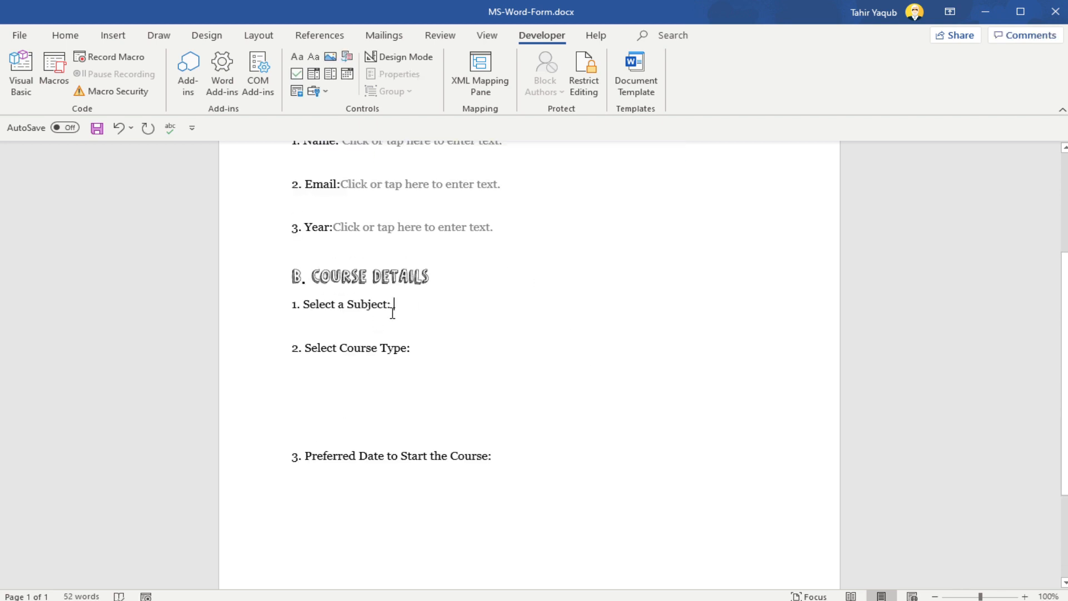
pyautogui.click(314, 75)
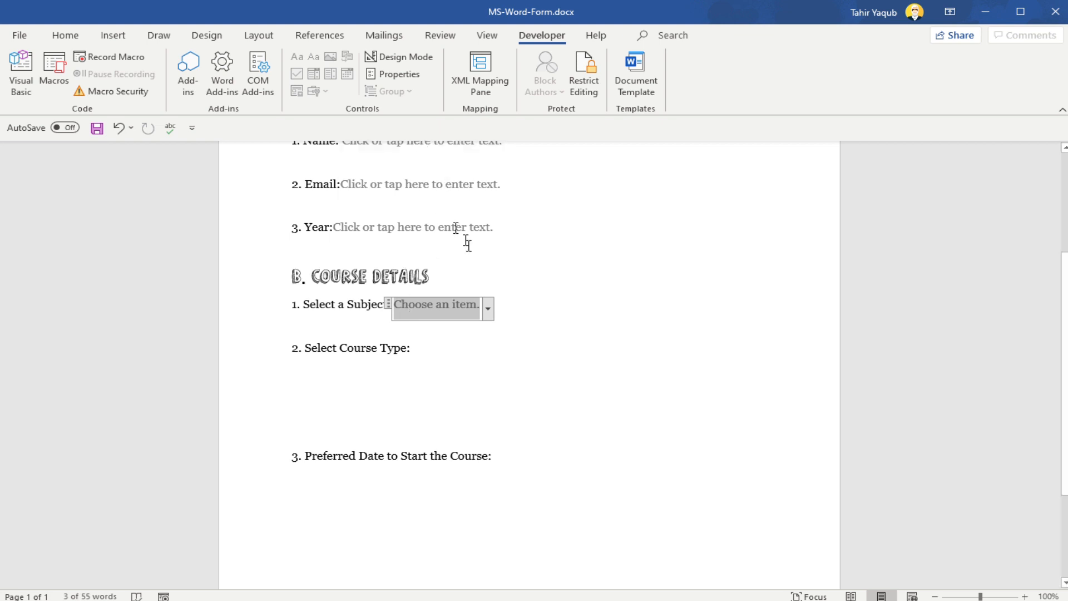
# Step: Add Maths and Physics as choices in the subject drop-down list's content control properties
pyautogui.click(393, 74)
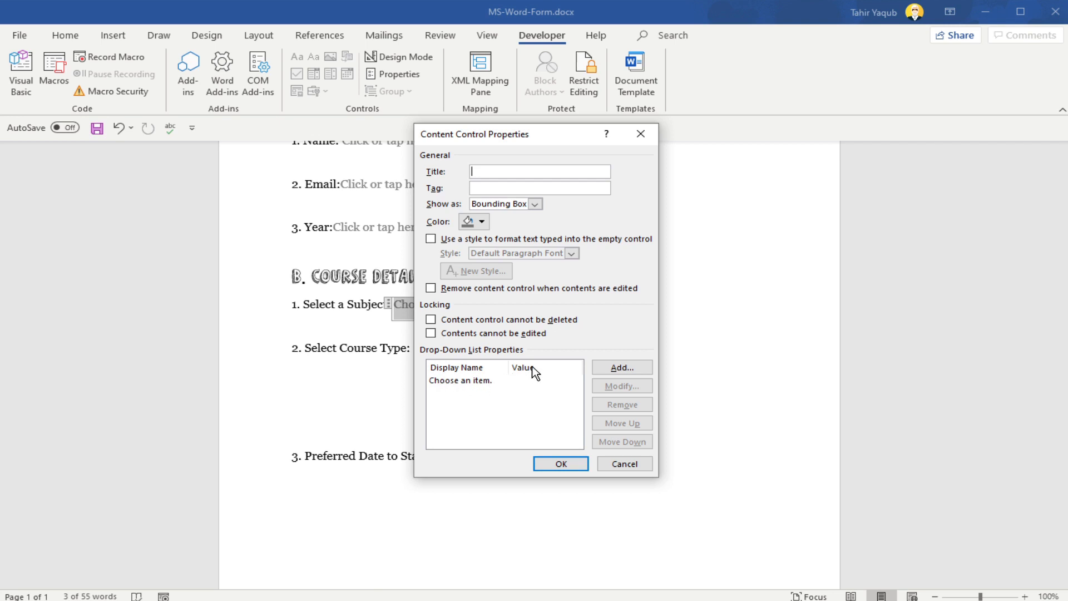
pyautogui.click(628, 369)
pyautogui.write('Maths')
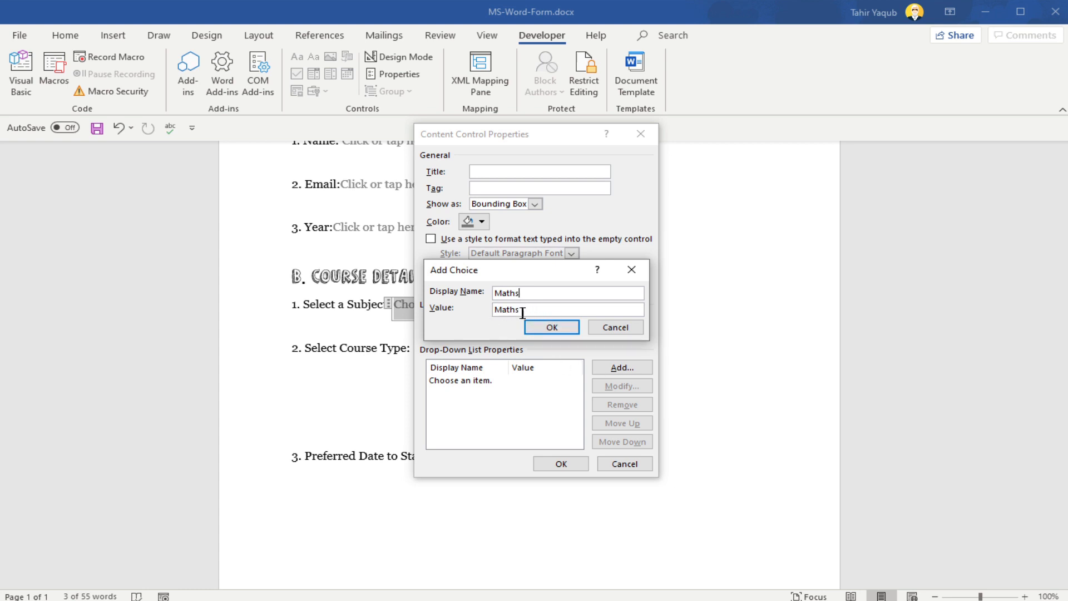
pyautogui.click(552, 332)
pyautogui.click(605, 367)
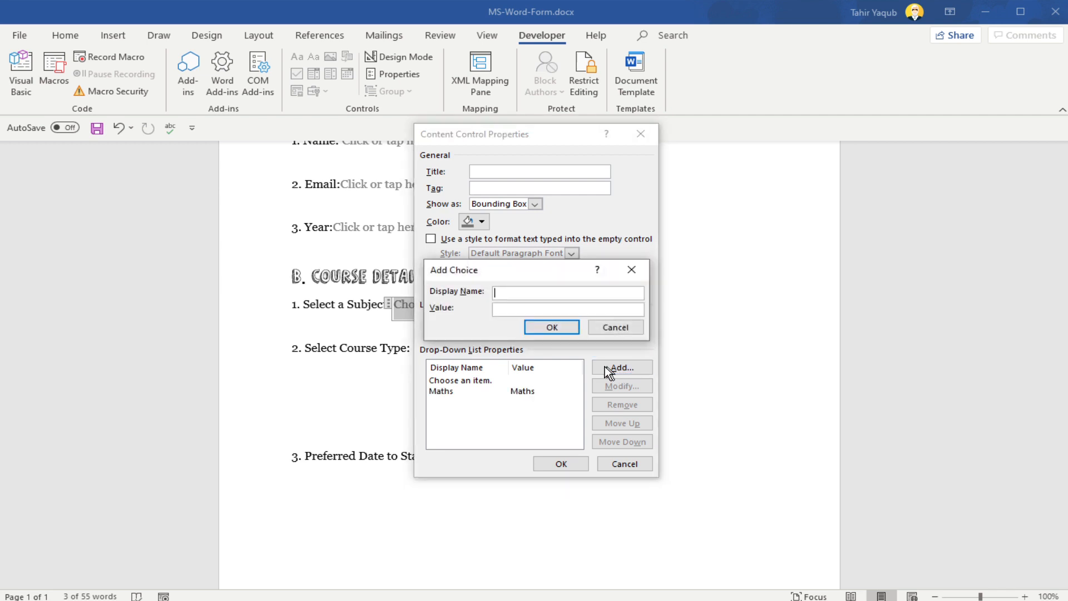
pyautogui.write('Physics')
pyautogui.press('Return')
# Step: Add Chemistry and Biology to the subject drop-down list, apply the properties and expand the list to check its choices
pyautogui.hotkey('alt', 'a')
pyautogui.write('Chemistry')
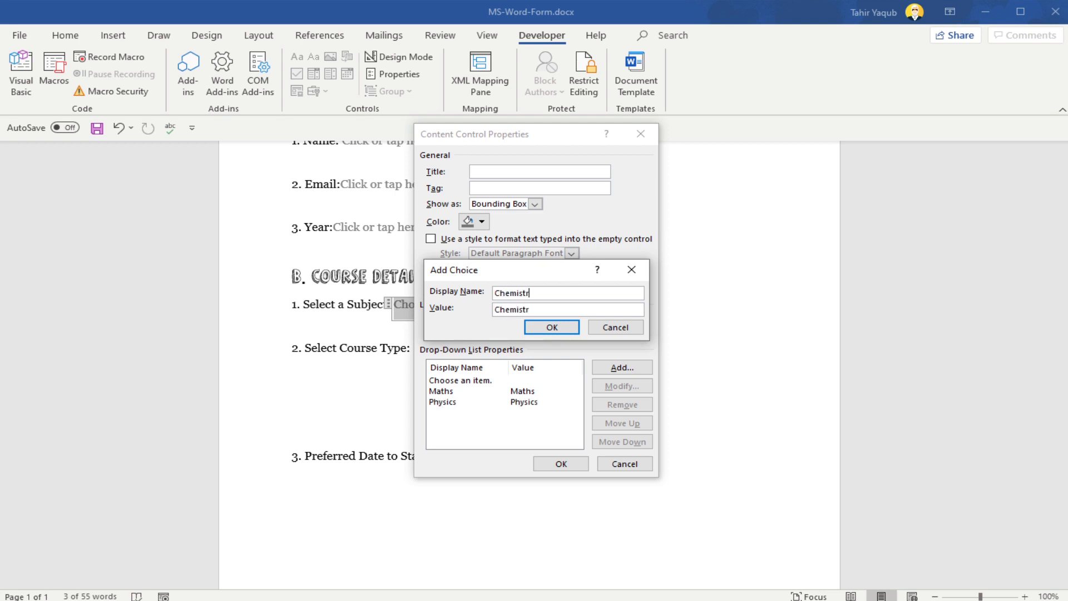
pyautogui.press('Return')
pyautogui.click(628, 368)
pyautogui.write('Biology')
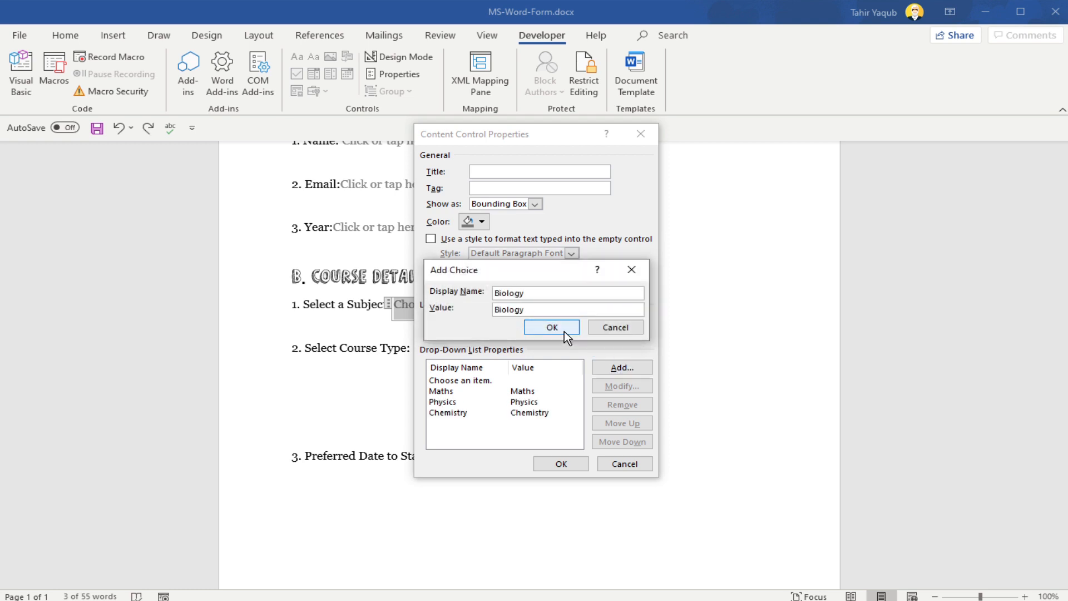
pyautogui.click(563, 330)
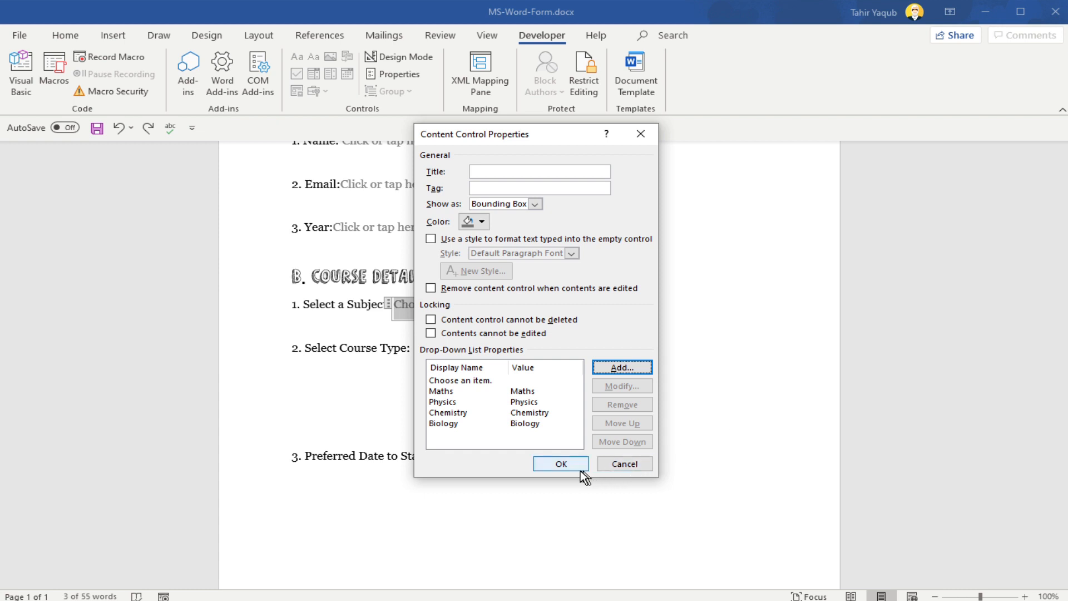
pyautogui.click(562, 464)
pyautogui.click(487, 309)
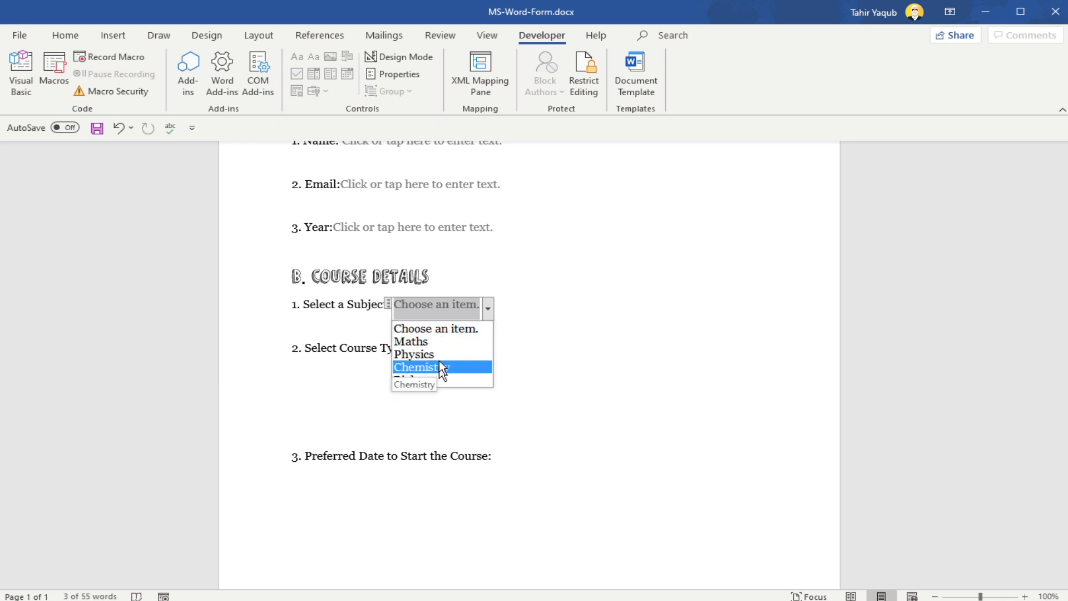
# Step: Remove the Biology choice from the subject drop-down list's properties
pyautogui.click(397, 73)
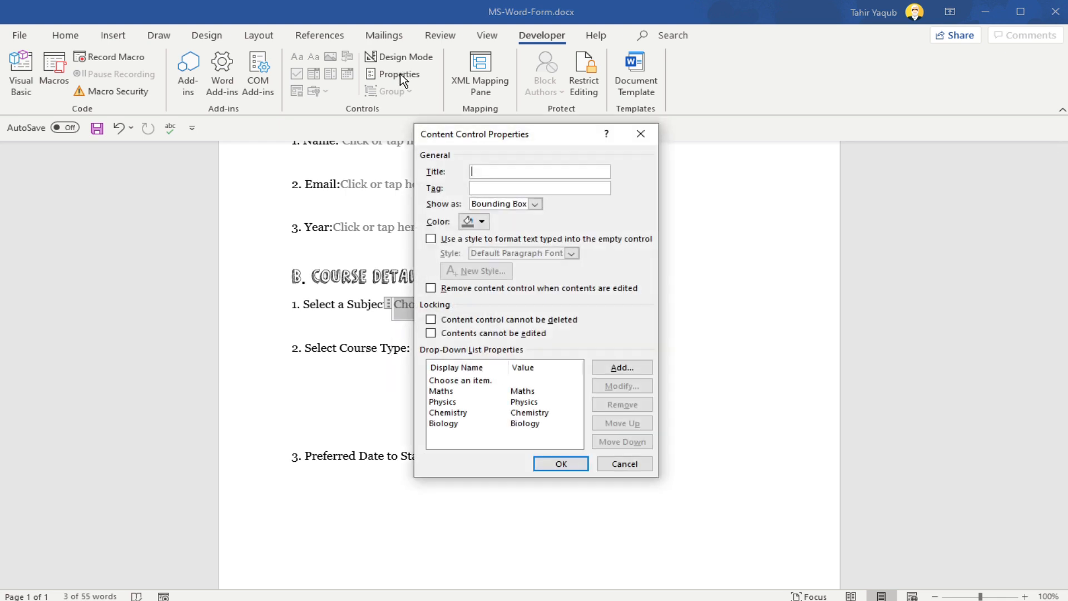
pyautogui.click(449, 423)
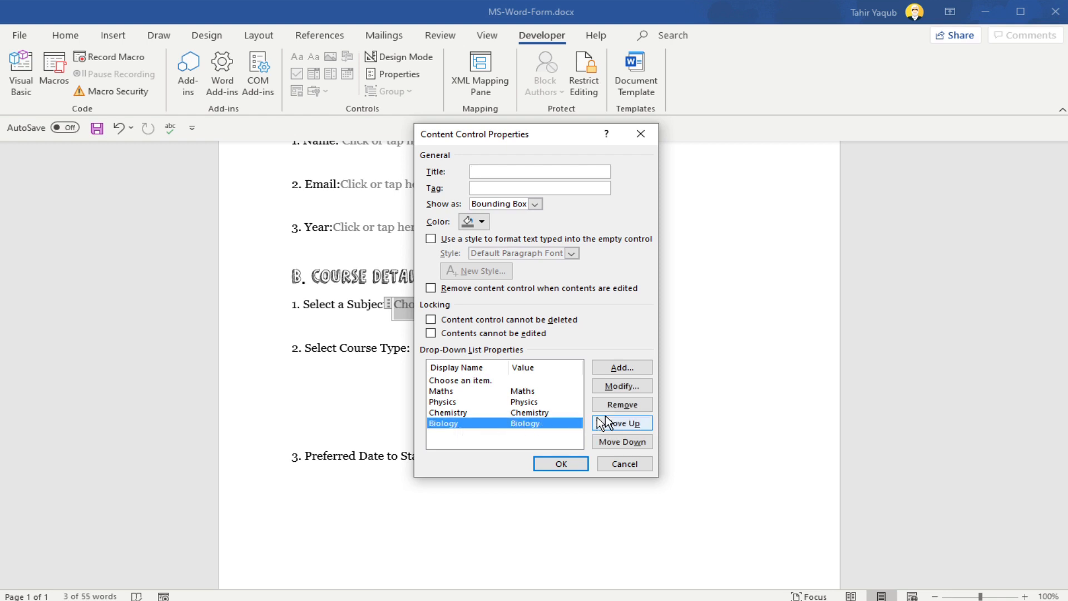
pyautogui.click(634, 406)
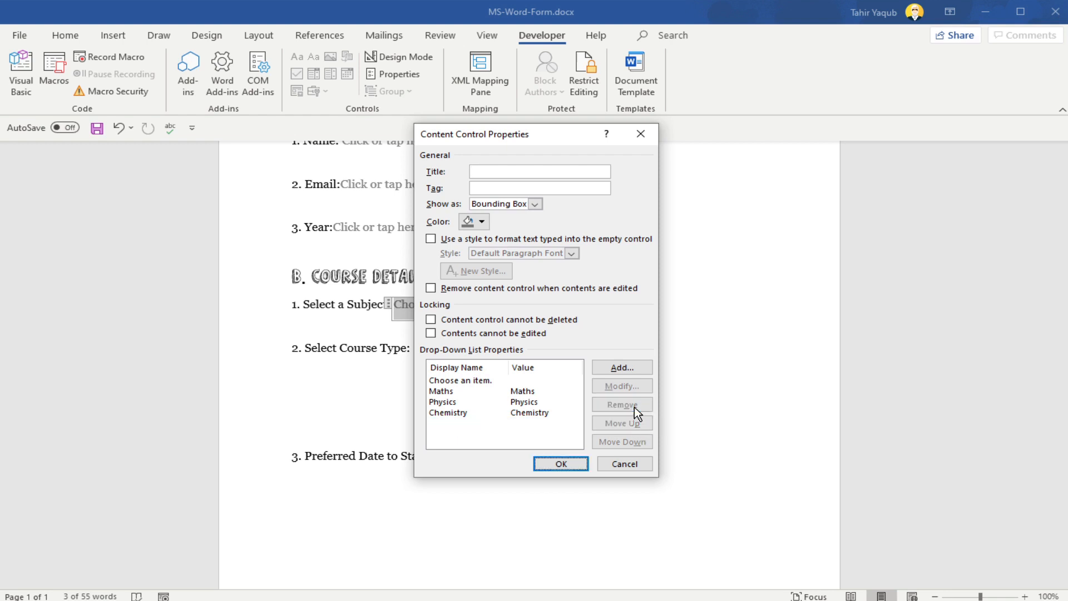
# Step: Change the "Choose an item." entry to display name and value Biology, apply it and check the subject list
pyautogui.click(485, 380)
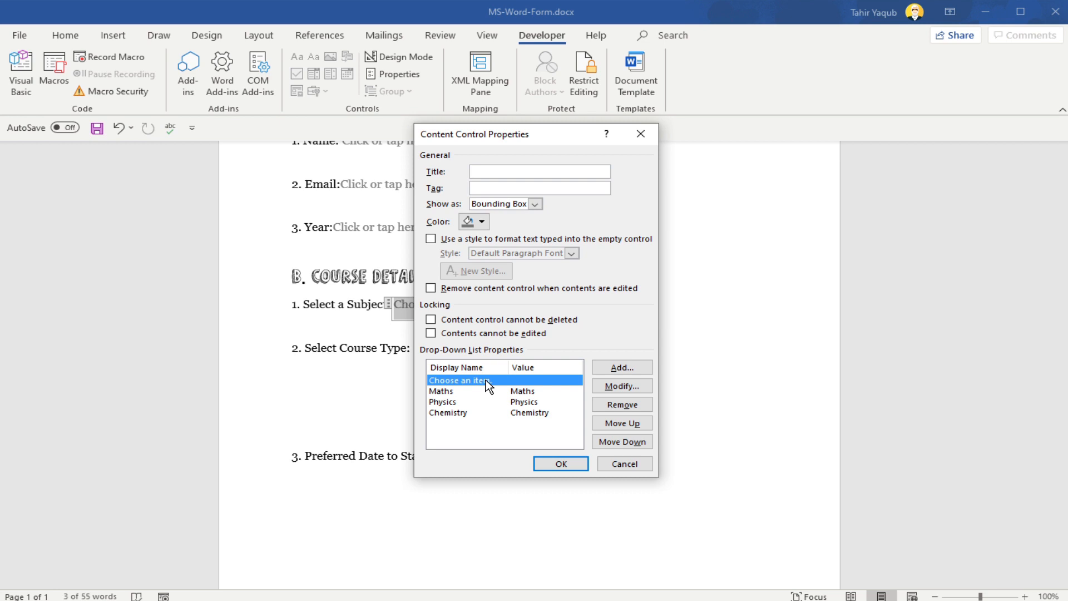
pyautogui.click(613, 386)
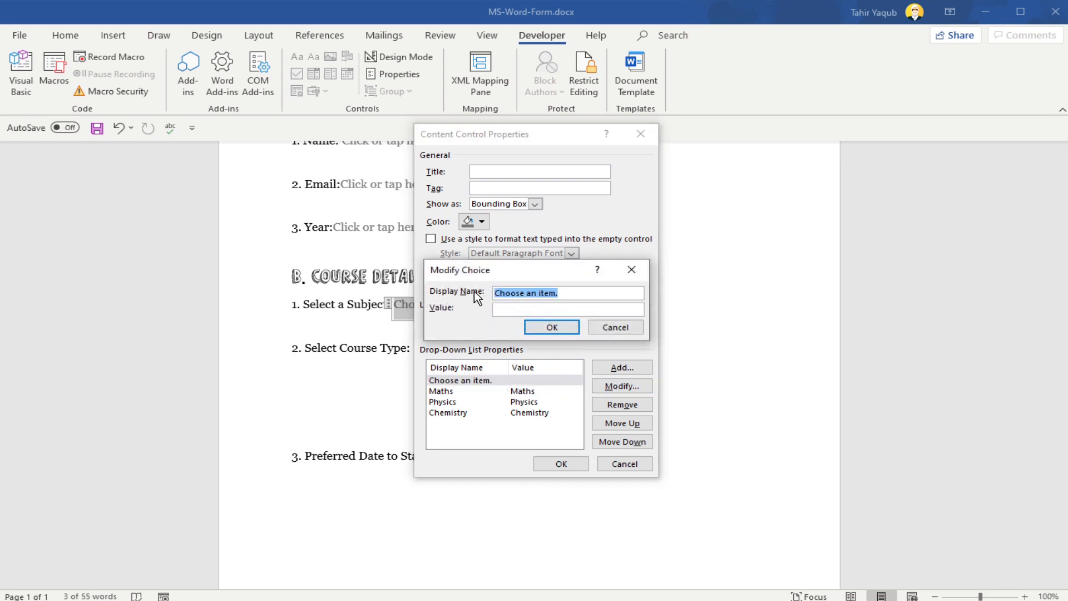
pyautogui.write('Biology')
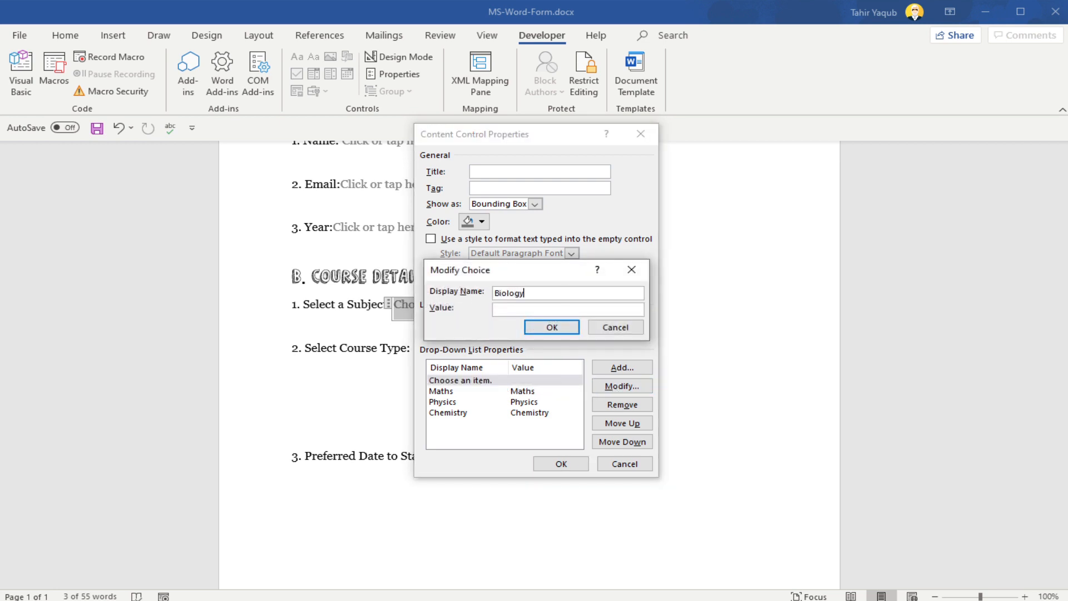
pyautogui.click(506, 309)
pyautogui.write('Biology')
pyautogui.press('Return')
pyautogui.click(577, 464)
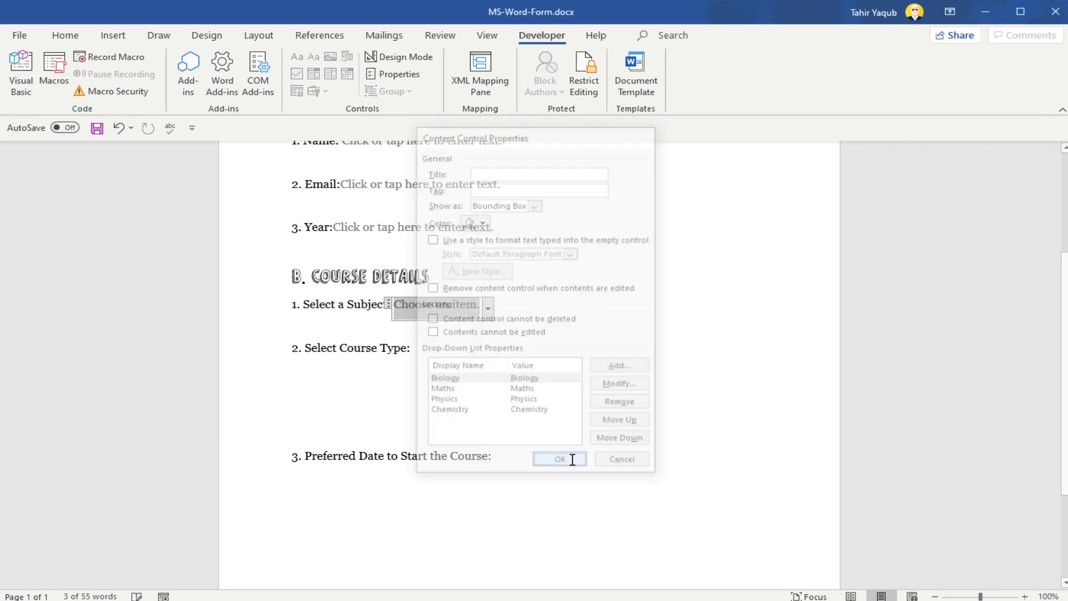
pyautogui.click(488, 309)
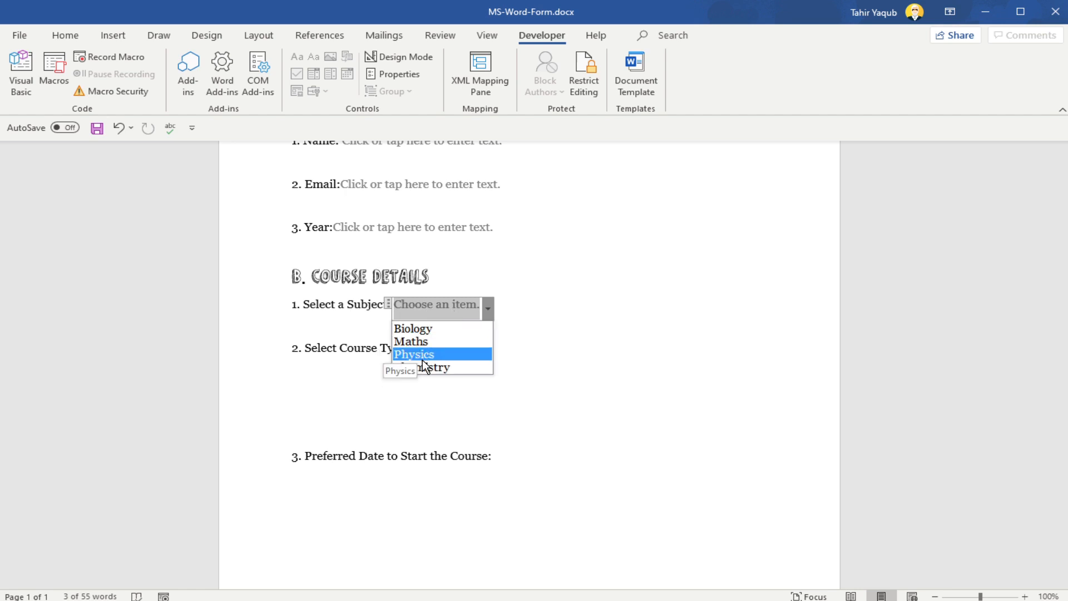
pyautogui.click(539, 333)
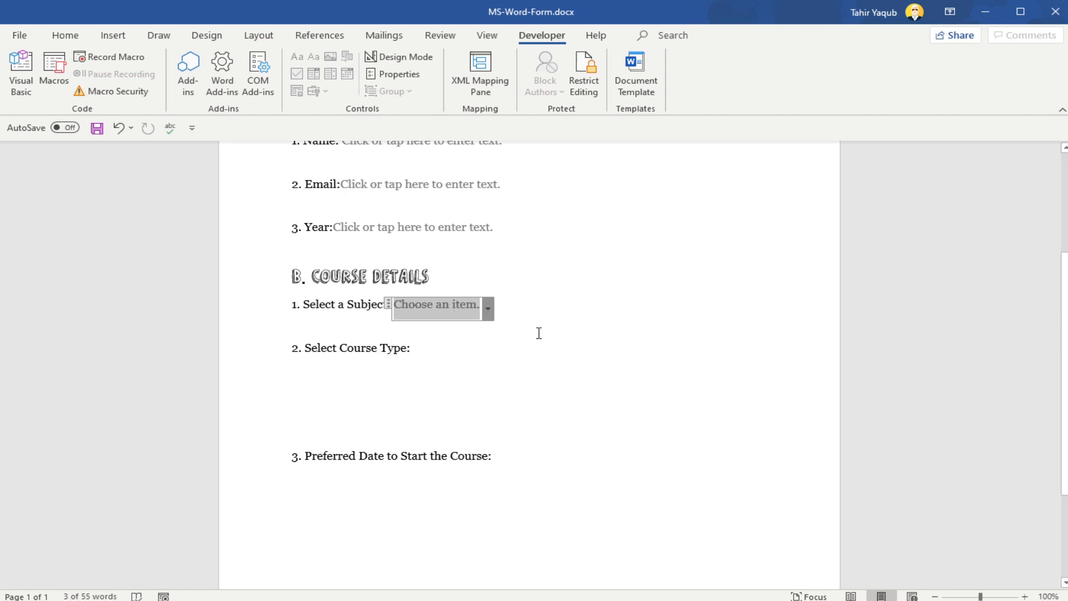
# Step: Insert an ActiveX check box below the Select Course Type label and set its caption to Beginners
pyautogui.click(425, 367)
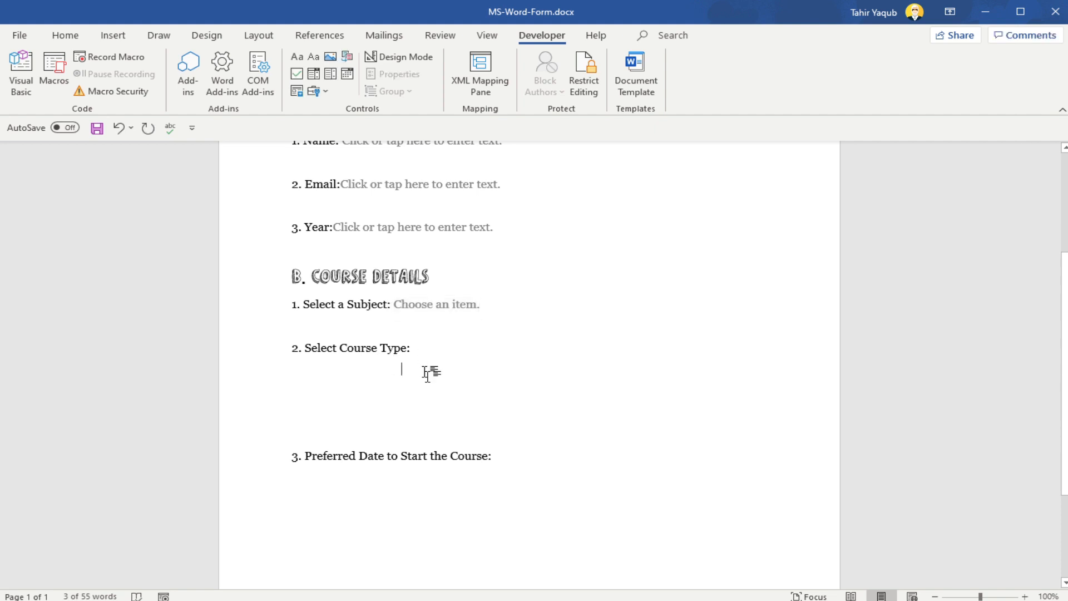
pyautogui.click(326, 92)
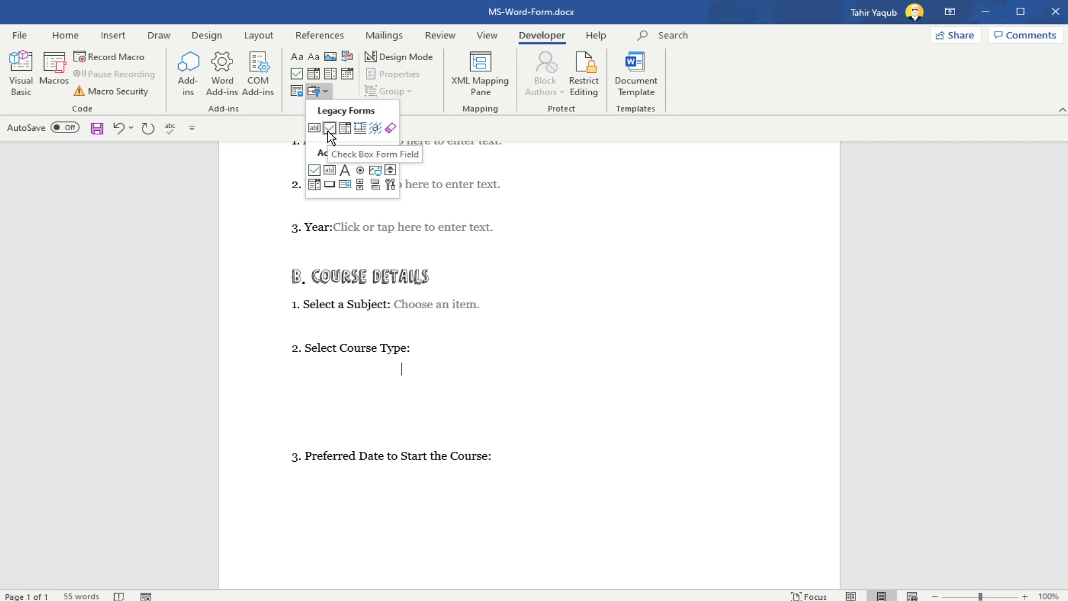
pyautogui.click(314, 170)
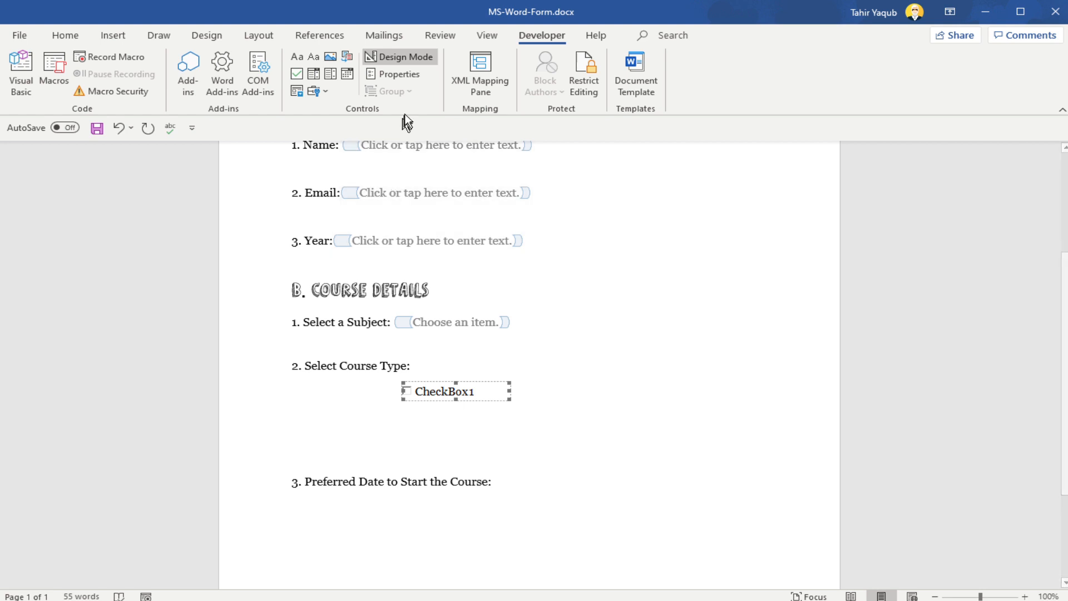
pyautogui.click(411, 75)
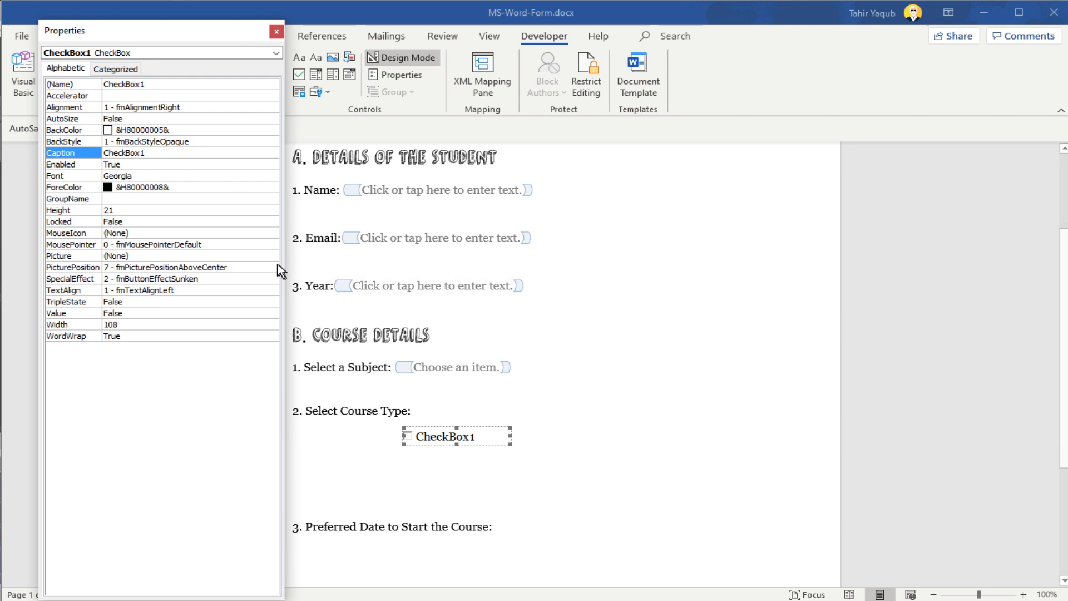
pyautogui.click(166, 157)
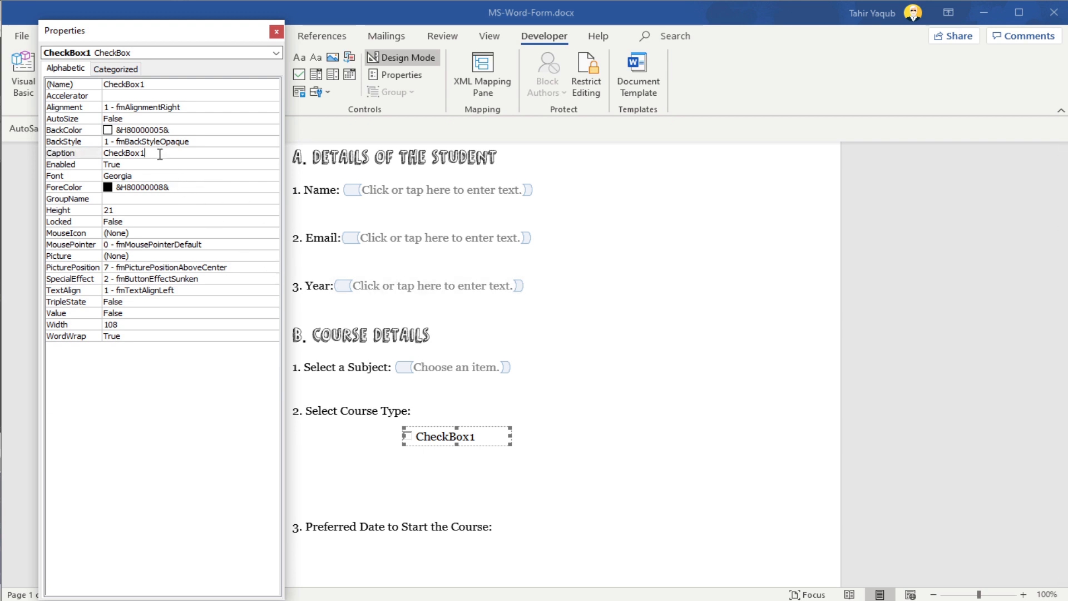
pyautogui.moveTo(165, 158); pyautogui.dragTo(82, 158)
pyautogui.write('Beginners')
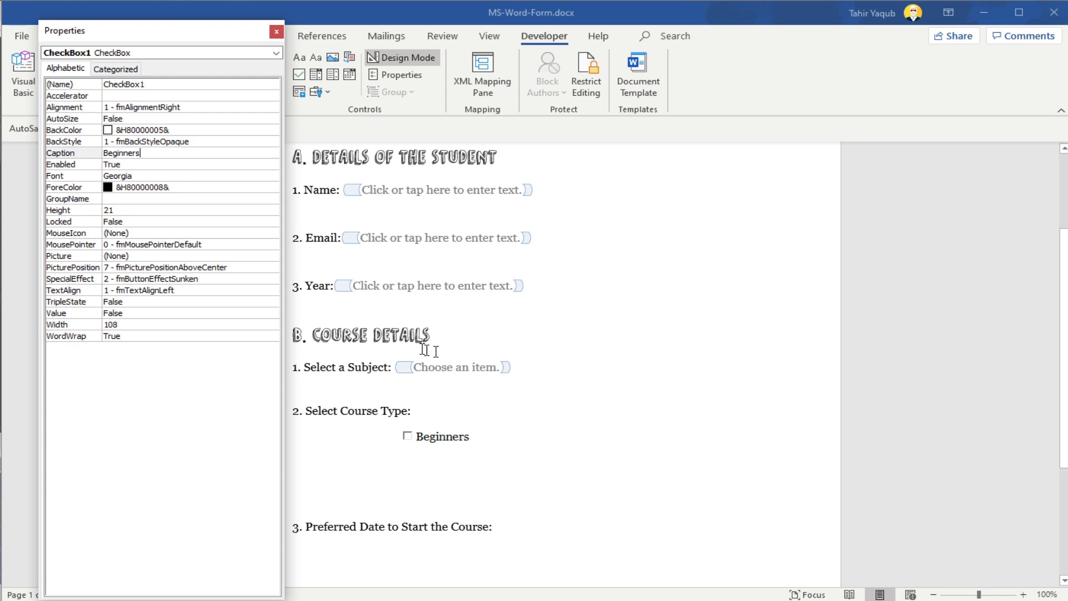
# Step: Insert a second ActiveX check box below Beginners and set its caption to Advanced
pyautogui.click(447, 481)
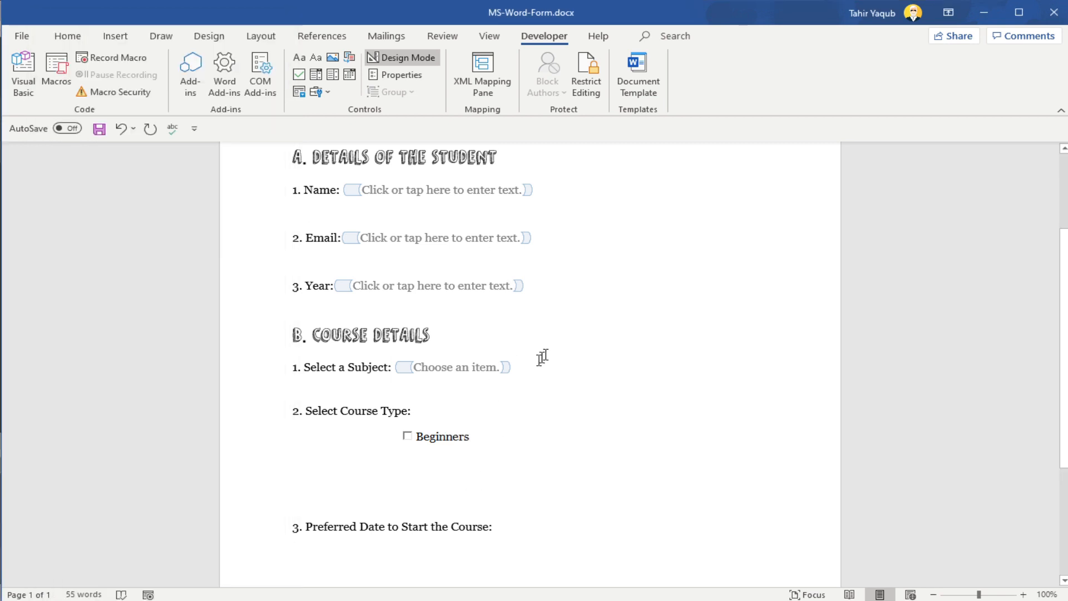
pyautogui.click(330, 91)
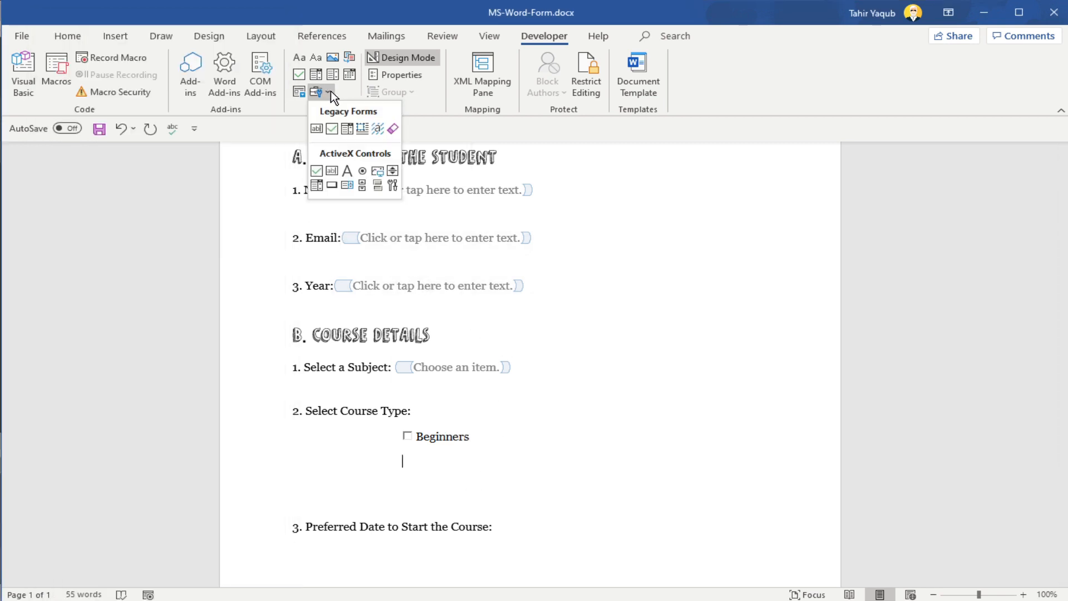
pyautogui.click(316, 170)
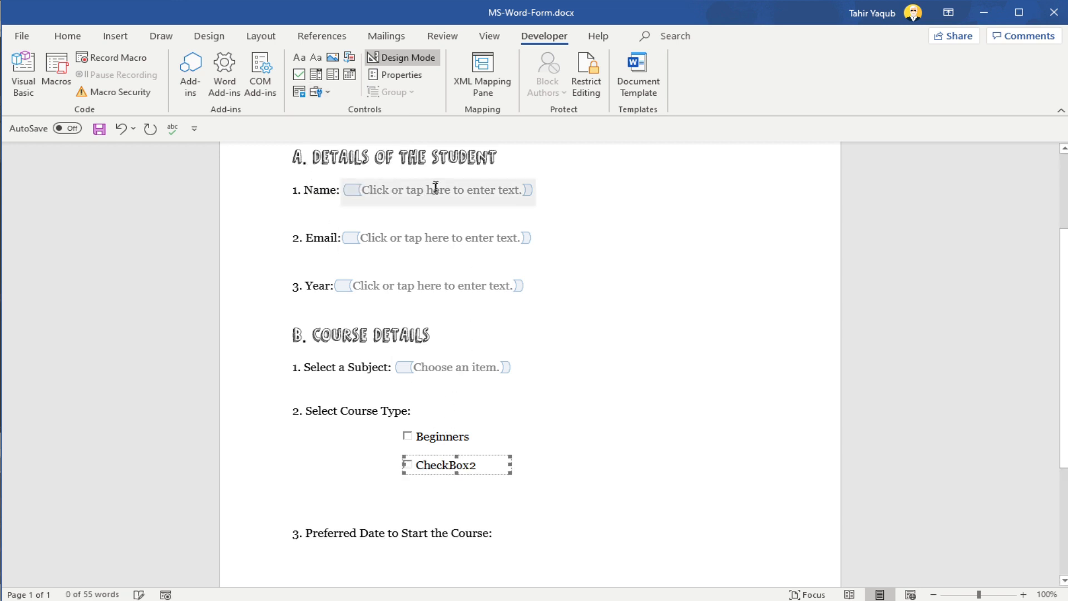
pyautogui.click(405, 75)
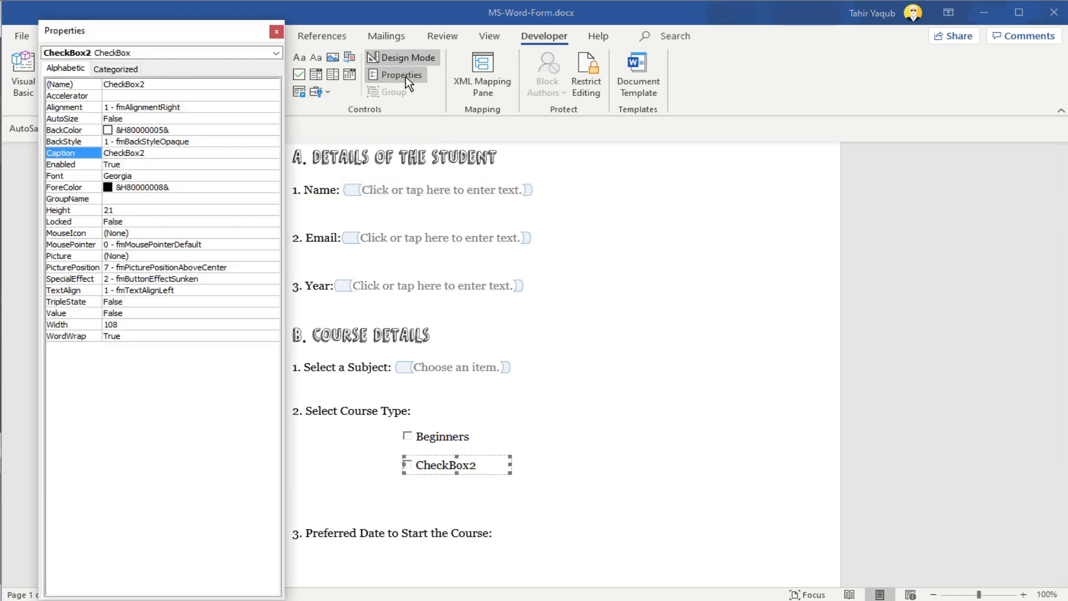
pyautogui.click(94, 154)
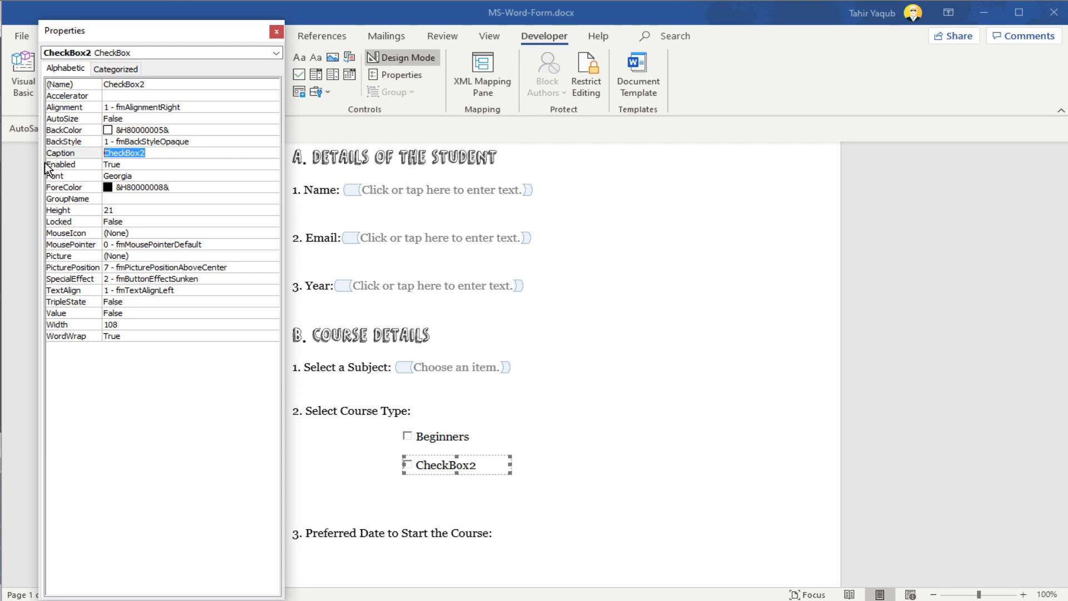
pyautogui.write('Advanced')
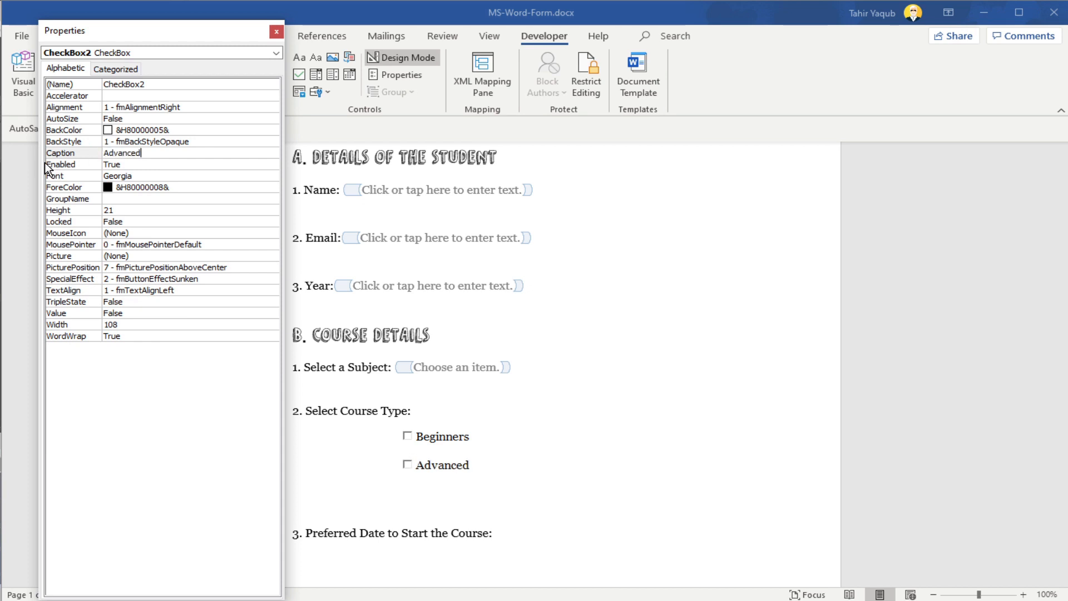
pyautogui.click(277, 32)
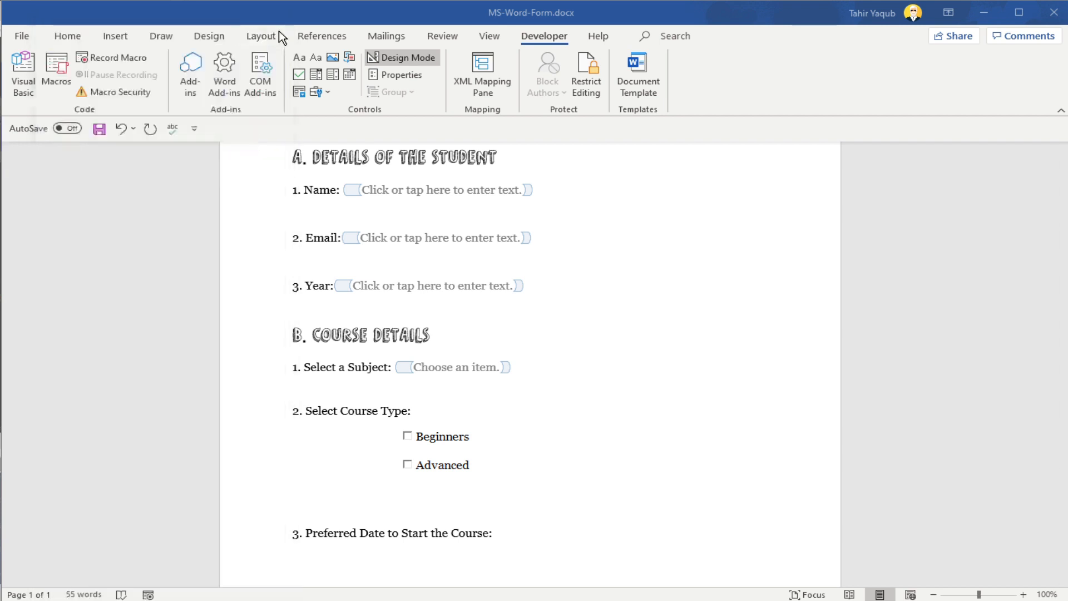
pyautogui.click(605, 455)
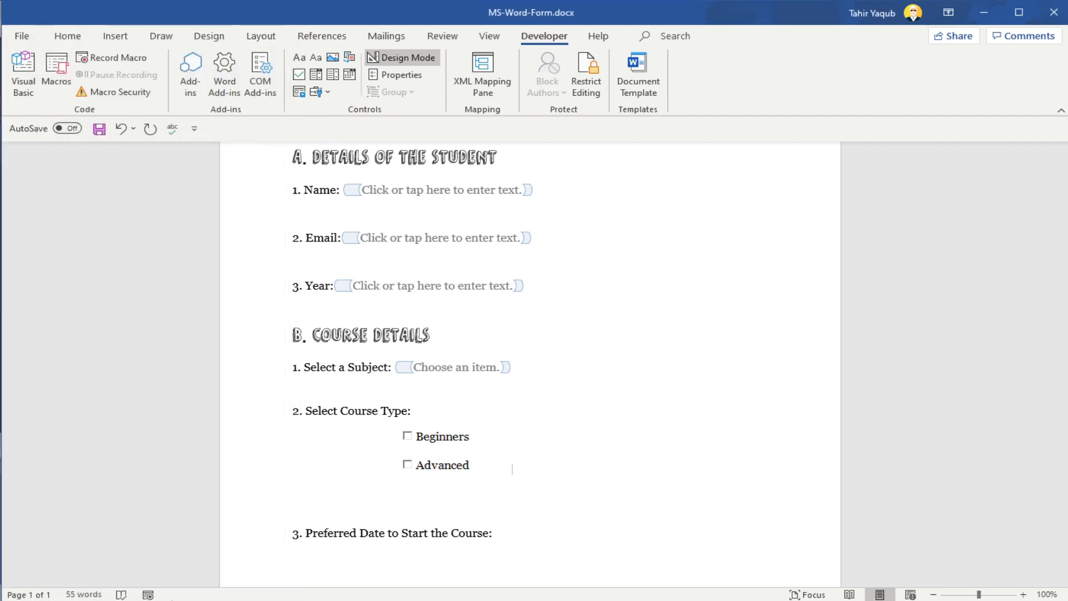
# Step: Insert a date picker control after the Preferred Date to Start the Course label and set its display format to d MMMM yyyy
pyautogui.scroll(-3, 498, 392)
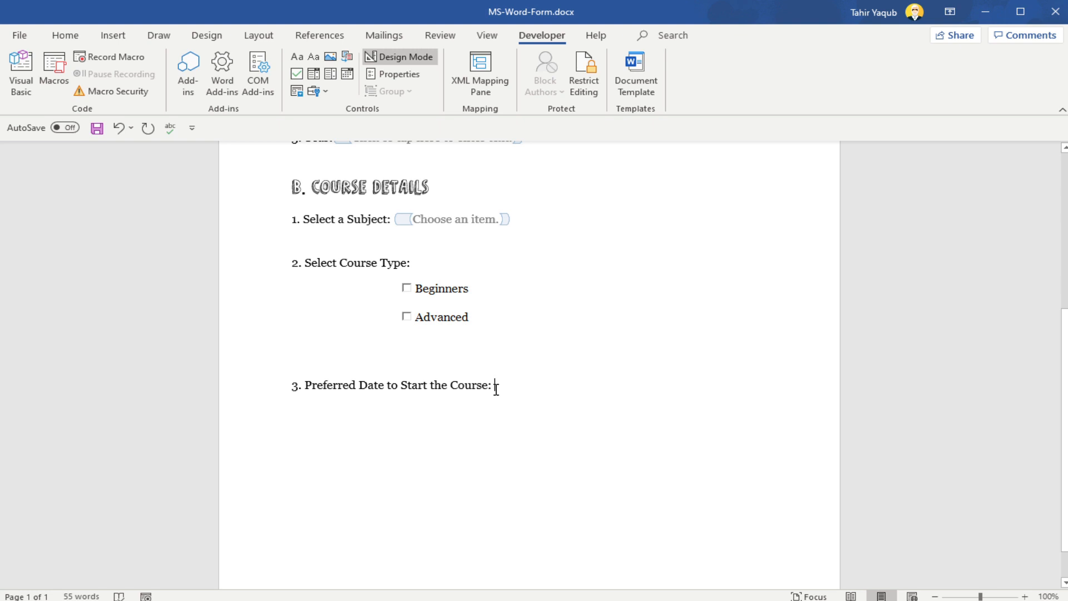
pyautogui.click(346, 77)
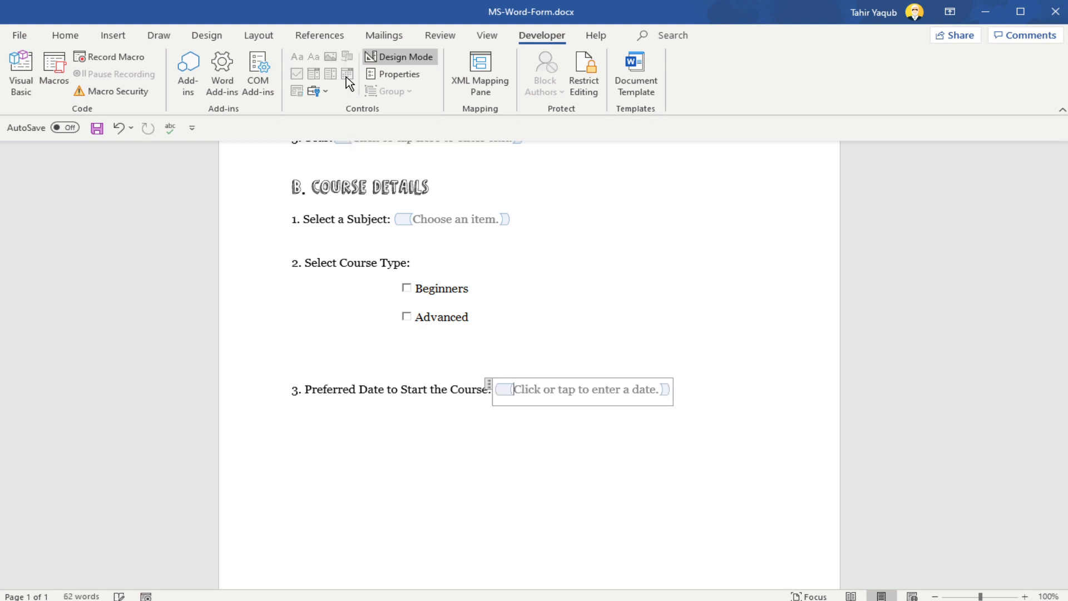
pyautogui.click(393, 74)
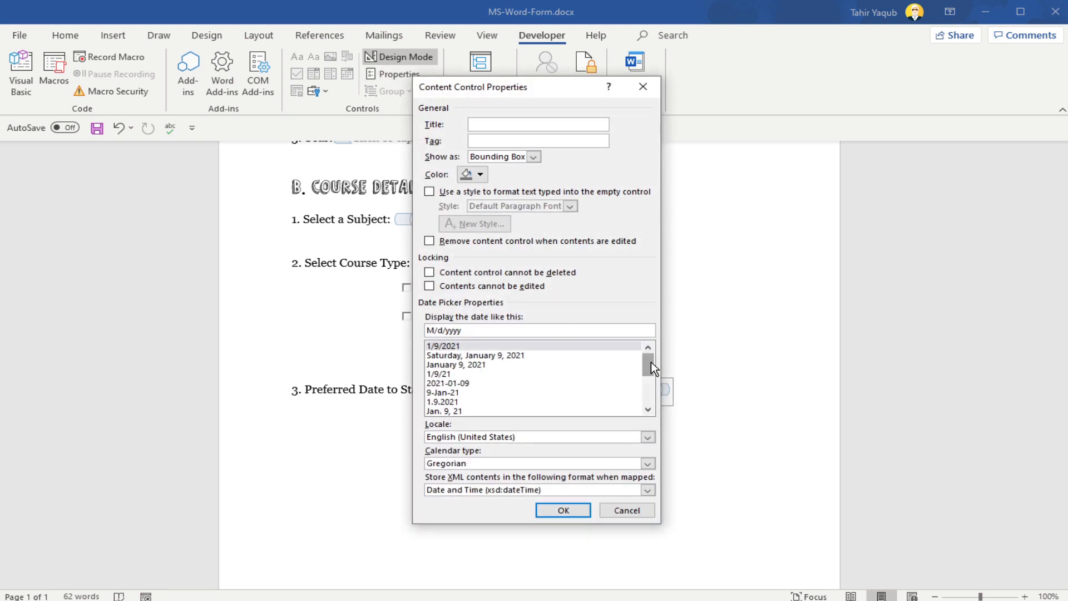
pyautogui.moveTo(651, 362); pyautogui.dragTo(652, 376)
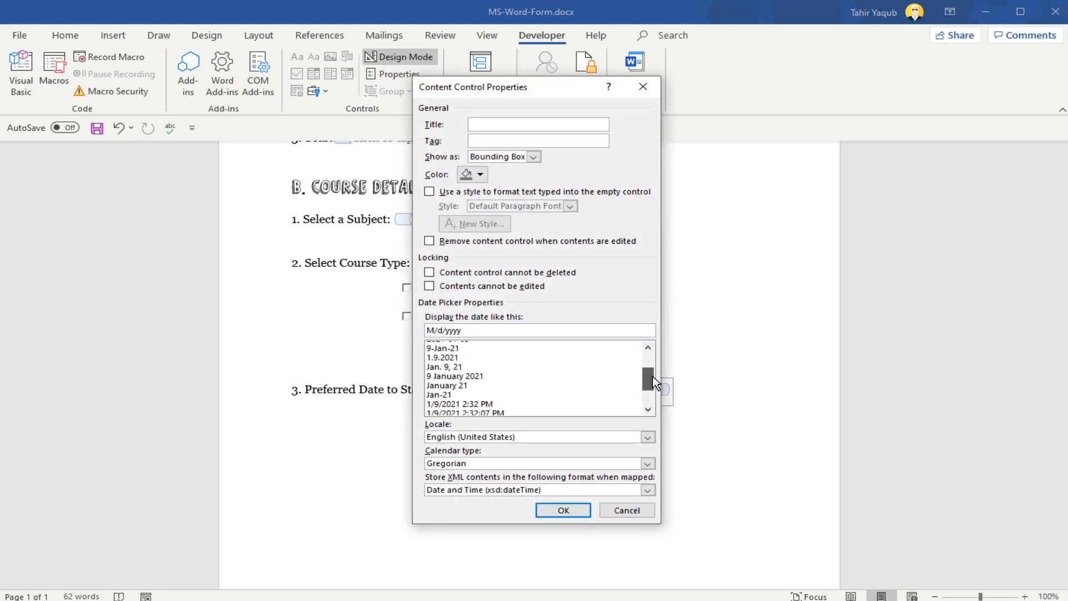
pyautogui.click(472, 377)
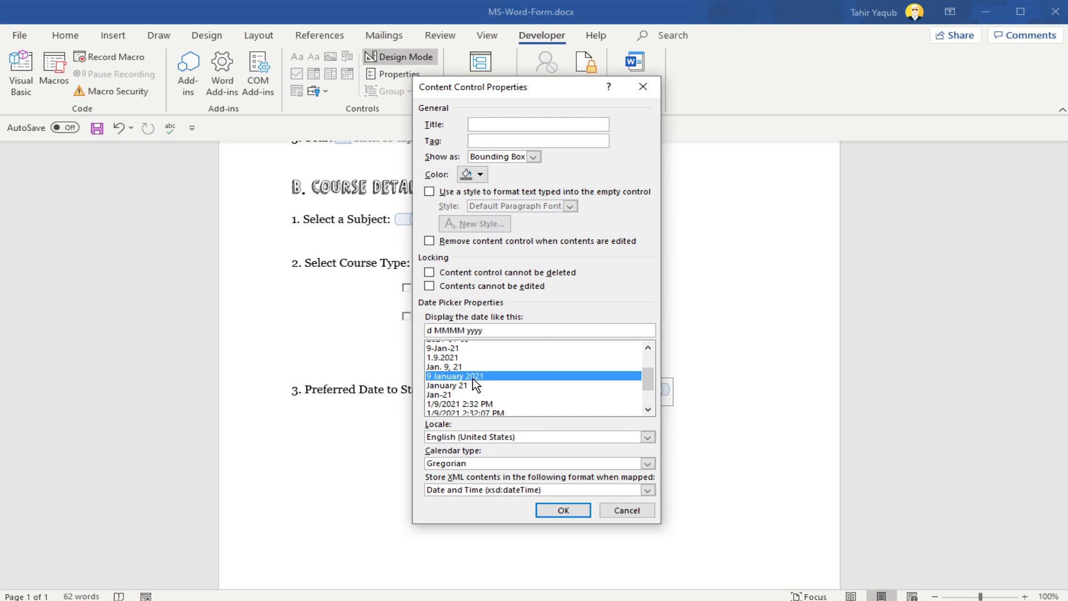
pyautogui.click(564, 510)
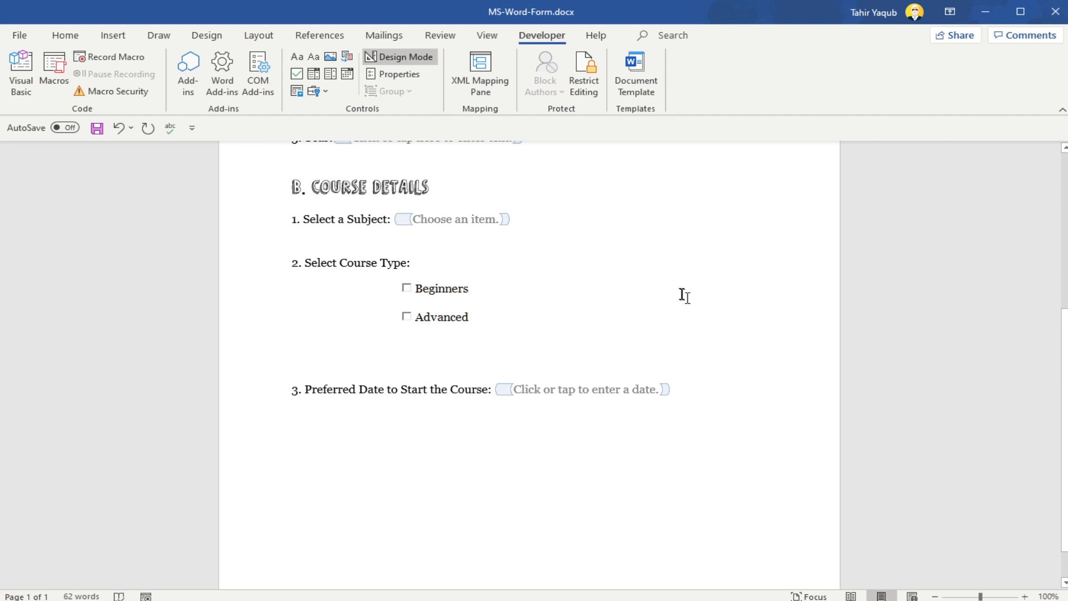
# Step: Turn off Design Mode and review the whole enrolment form
pyautogui.click(413, 61)
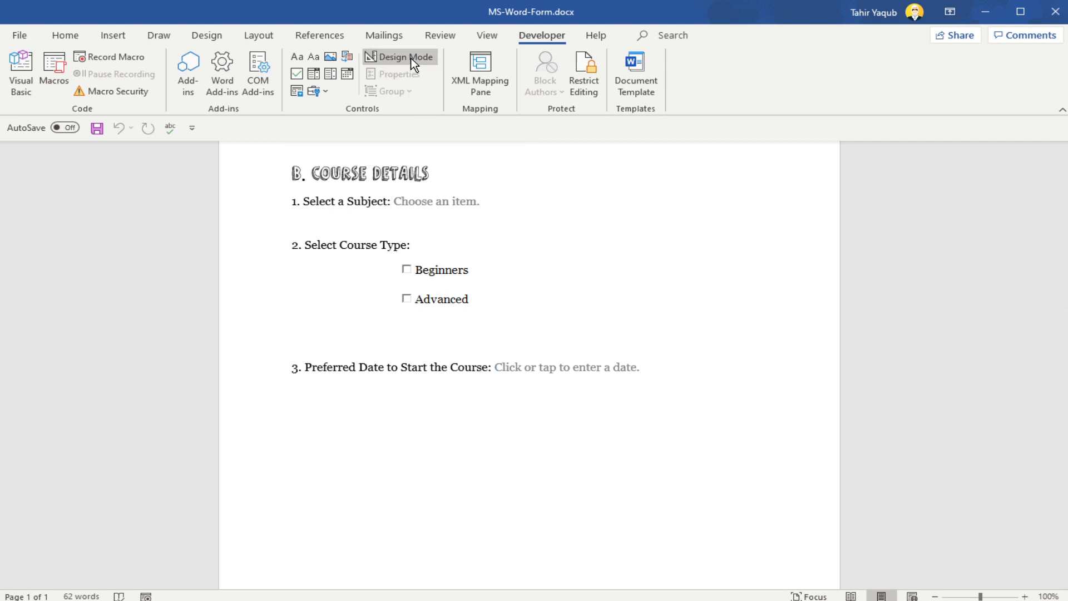
pyautogui.scroll(5, 770, 355)
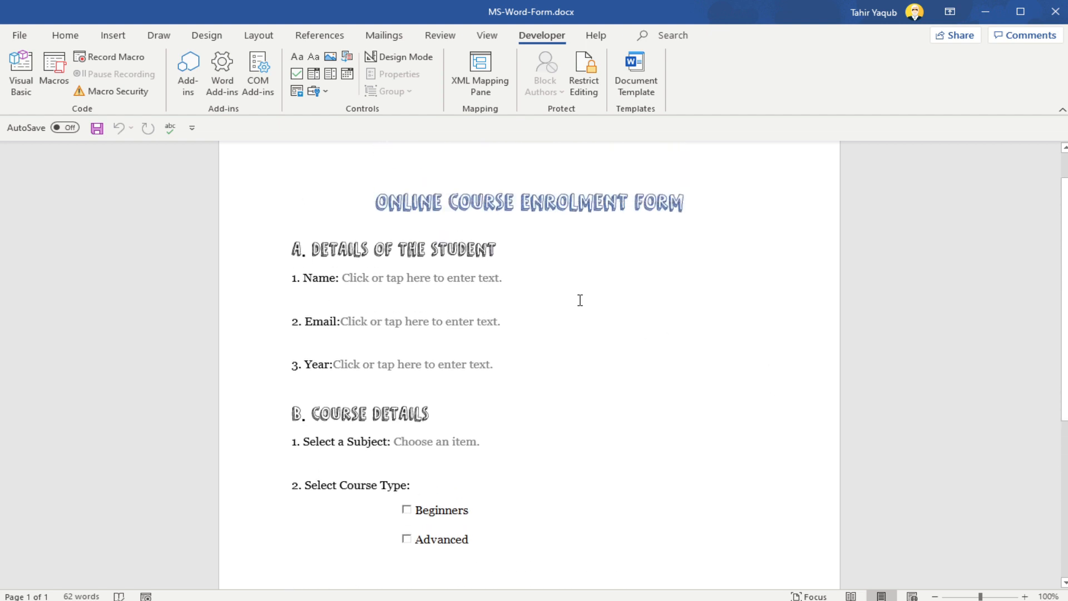
pyautogui.scroll(-2, 581, 312)
pyautogui.scroll(2, 438, 311)
# Step: Delete the letter a from the Name label and retype it to test whether the label text is editable
pyautogui.click(317, 275)
pyautogui.press('BackSpace')
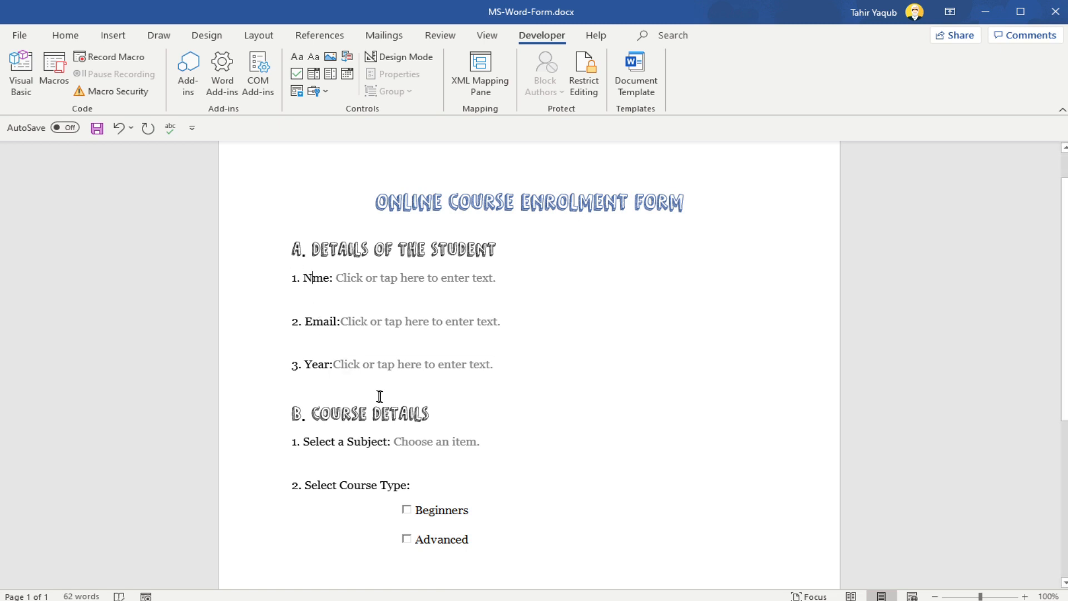
pyautogui.write('a')
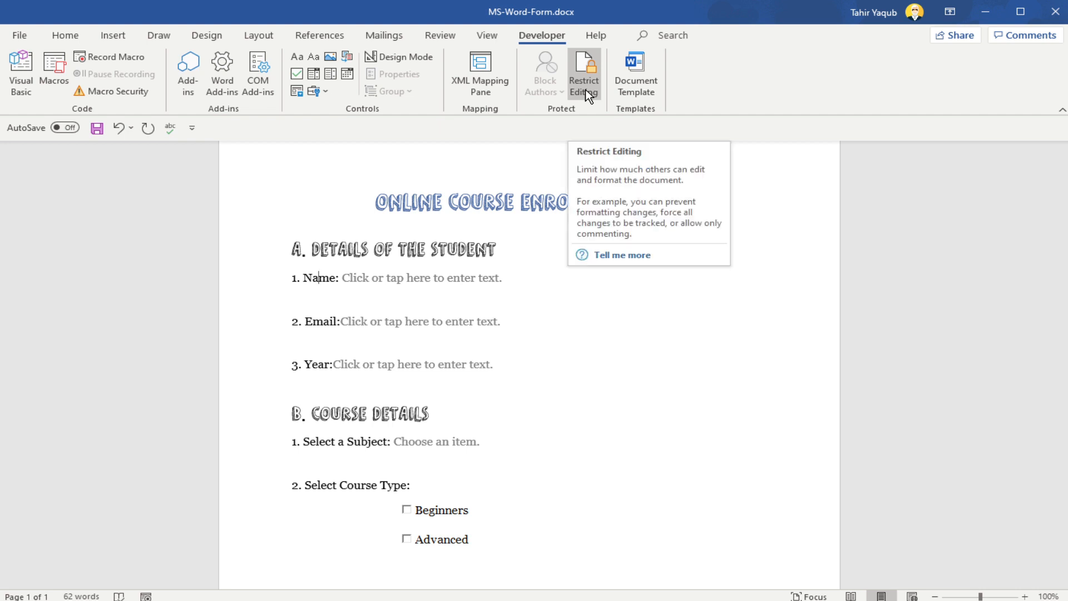
# Step: Restrict editing of the document to Filling in forms and start enforcing protection without a password
pyautogui.click(586, 94)
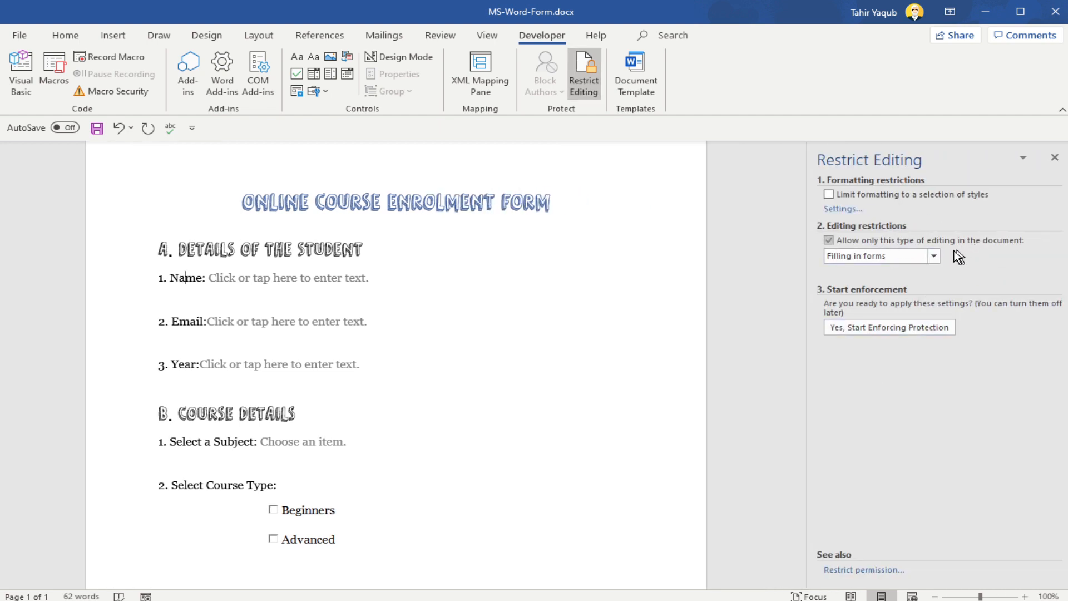
pyautogui.click(854, 256)
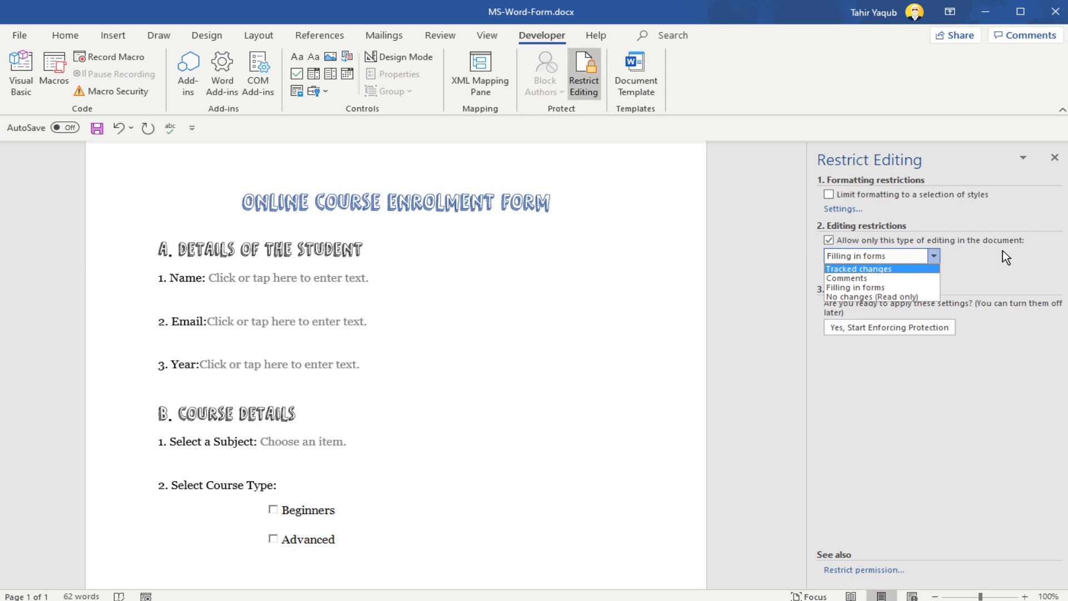
pyautogui.click(876, 288)
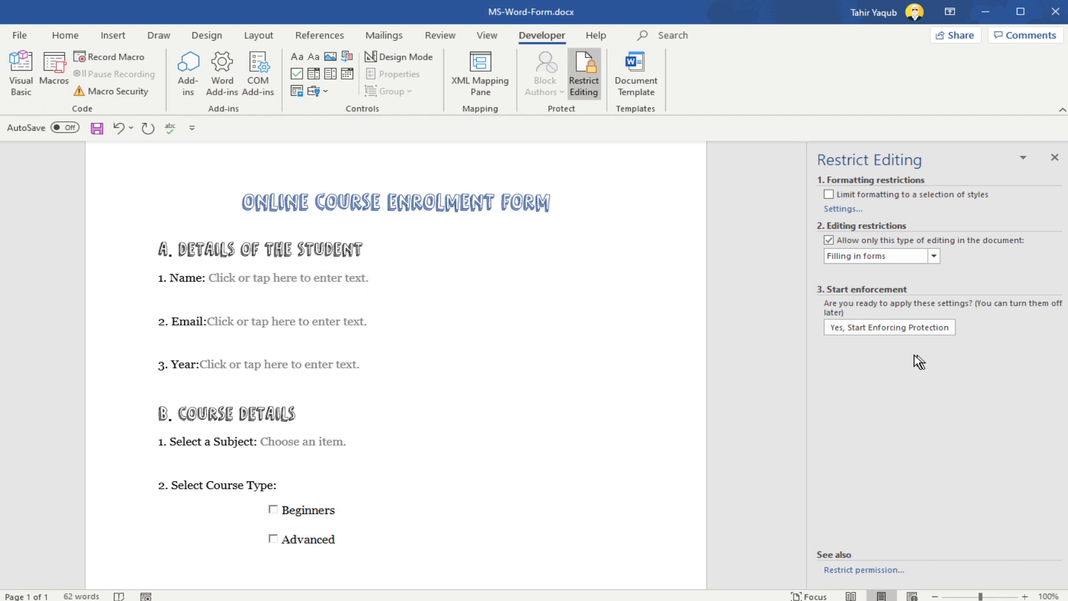
pyautogui.click(889, 328)
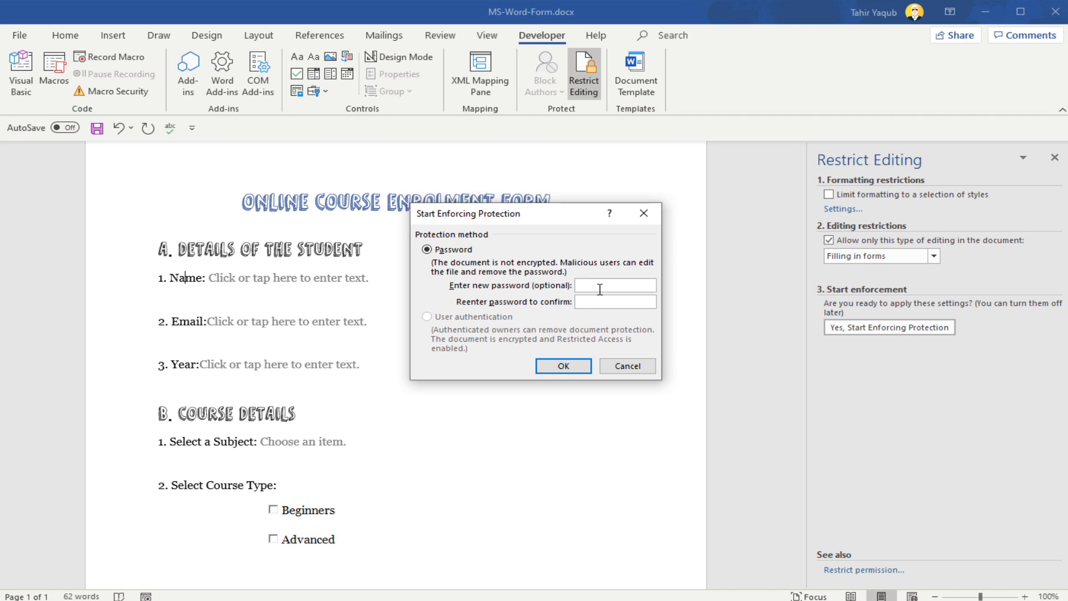
pyautogui.click(574, 369)
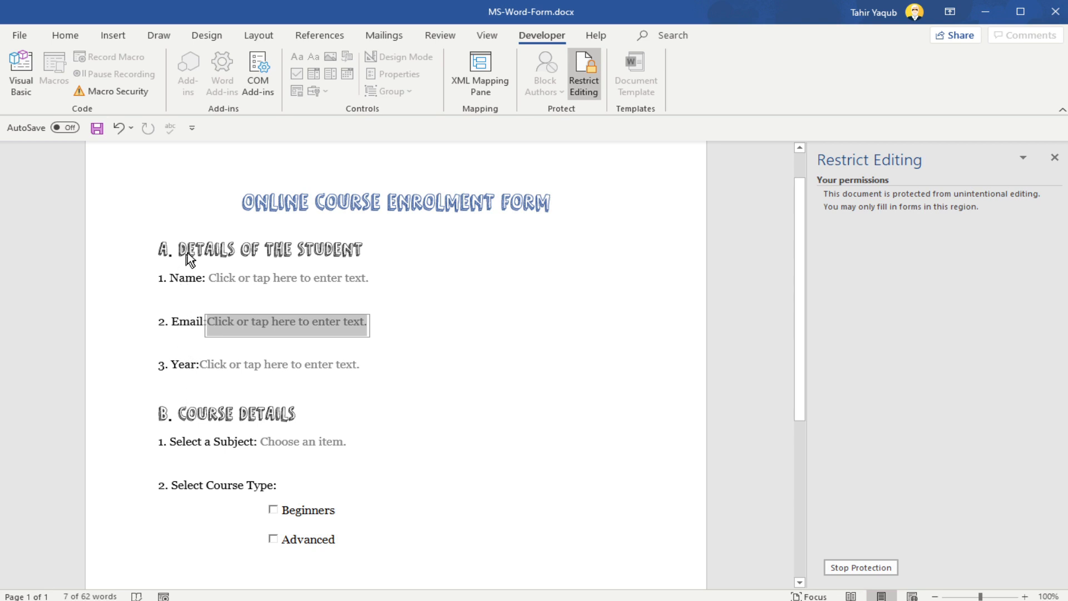
# Step: Move through the protected form's fields one after another to check which parts can be filled in
pyautogui.press('Tab')
pyautogui.press('Tab')
pyautogui.press('Tab')
pyautogui.scroll(-4, 601, 348)
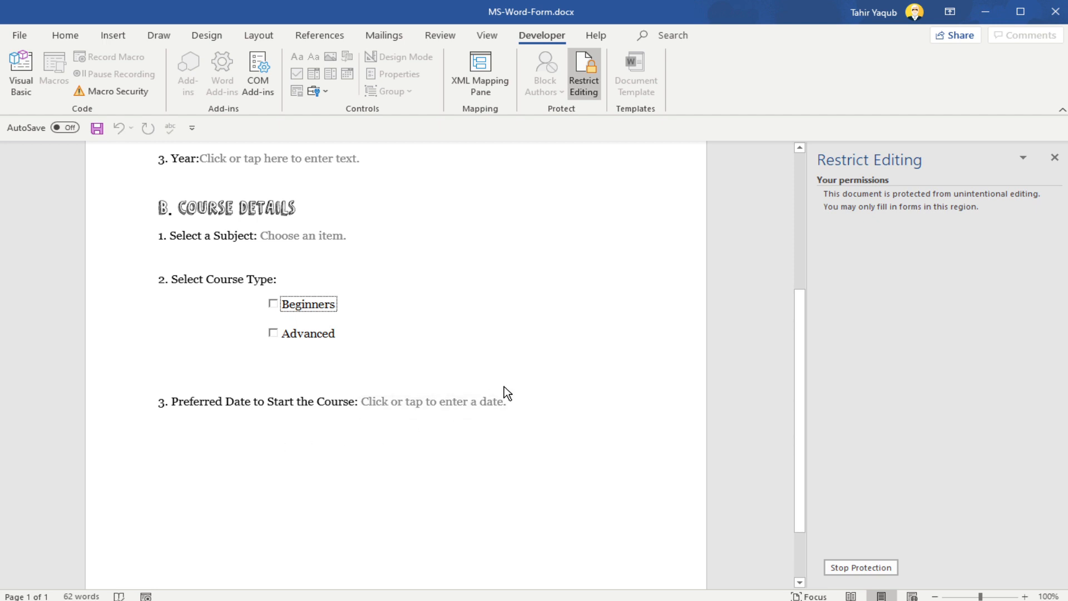
# Step: Stop the protection and, in Design Mode, insert an ActiveX command button below the Preferred Date line
pyautogui.click(866, 569)
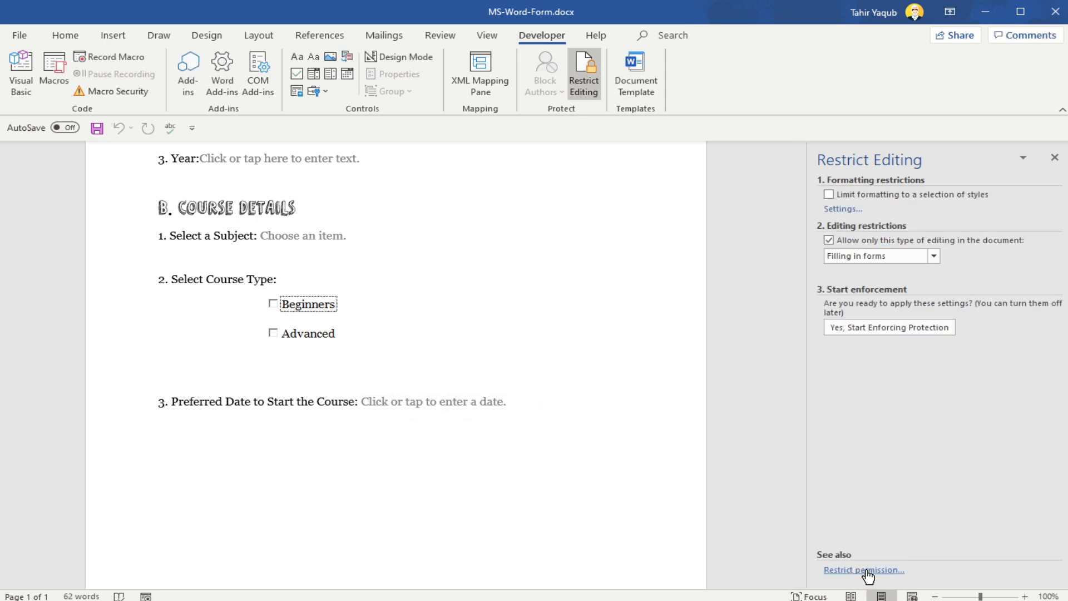
pyautogui.click(418, 60)
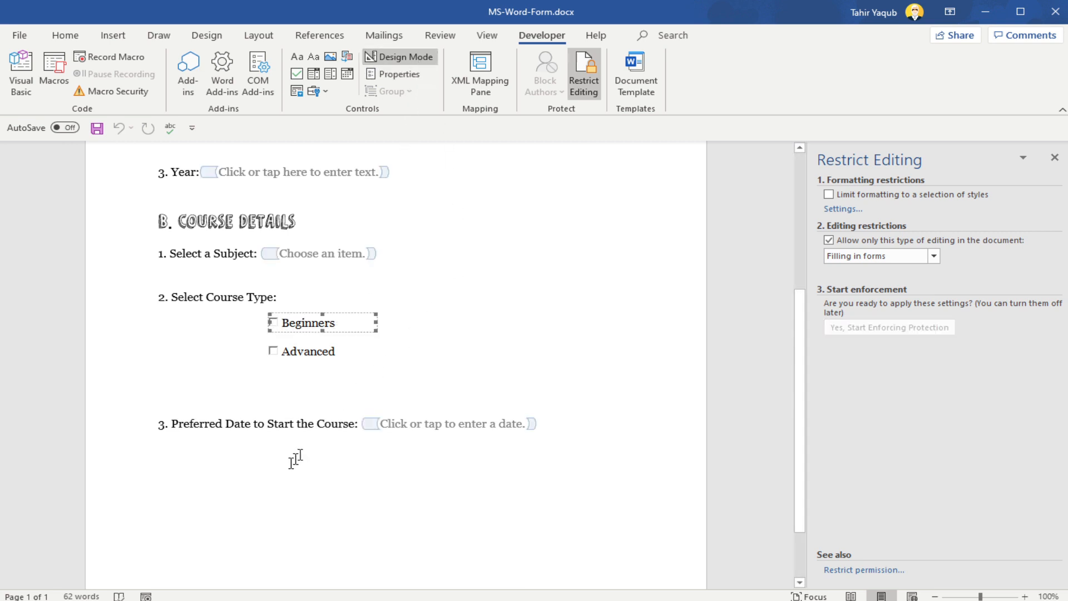
pyautogui.click(220, 476)
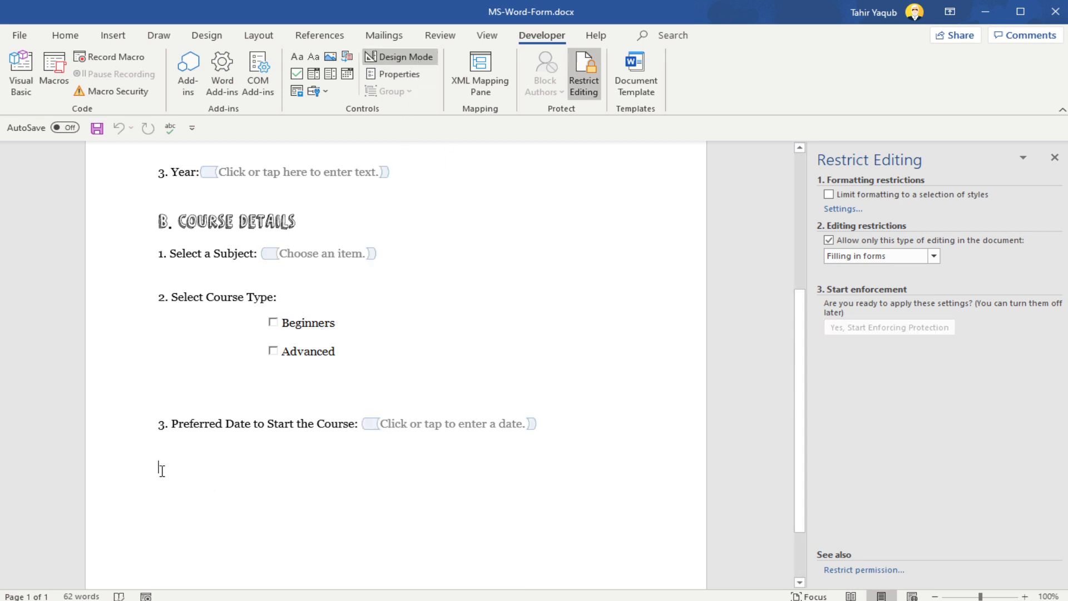
pyautogui.click(325, 92)
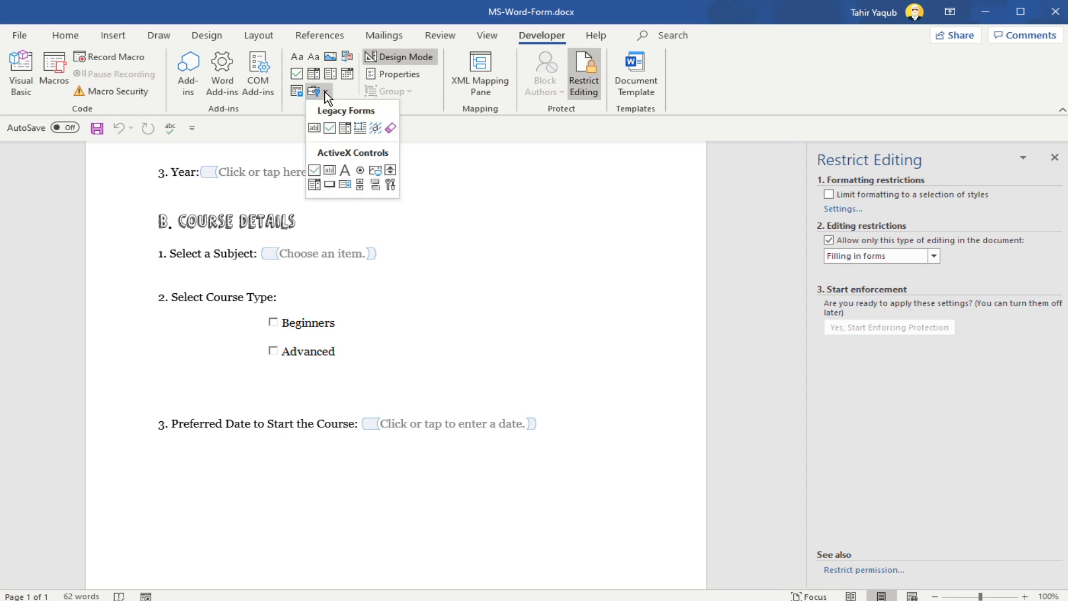
pyautogui.click(331, 184)
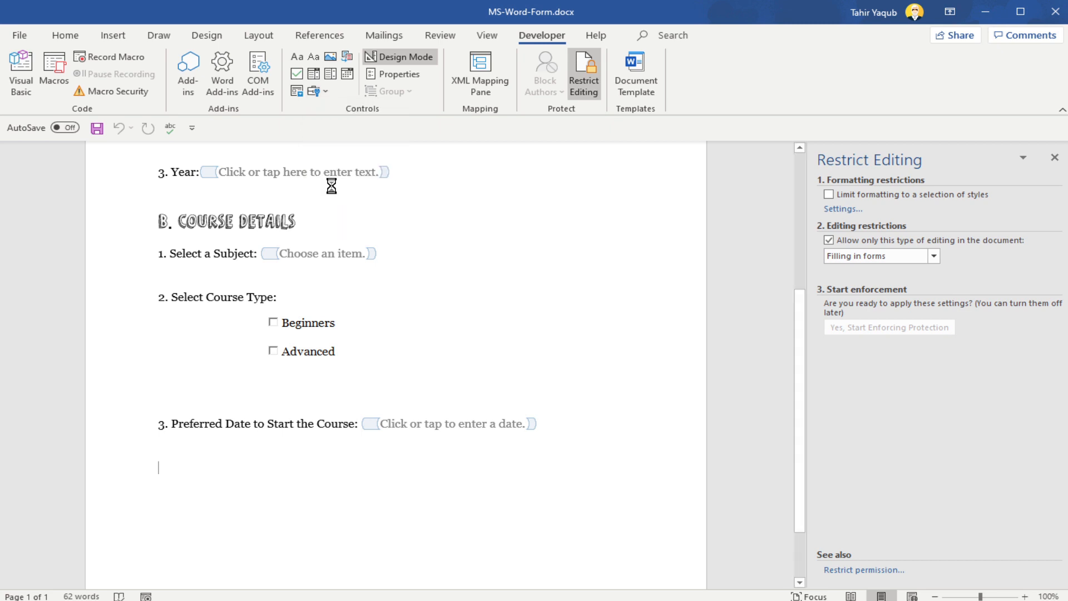
# Step: Set the caption of the new command button to Submit in its properties
pyautogui.scroll(-3, 251, 431)
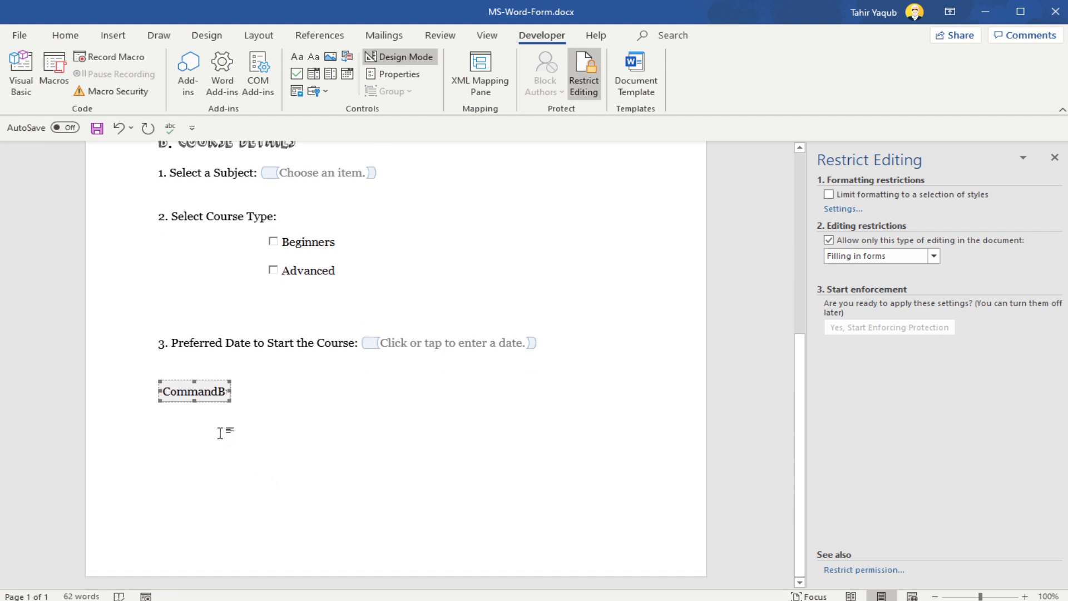
pyautogui.click(253, 393)
pyautogui.click(211, 396)
pyautogui.click(412, 78)
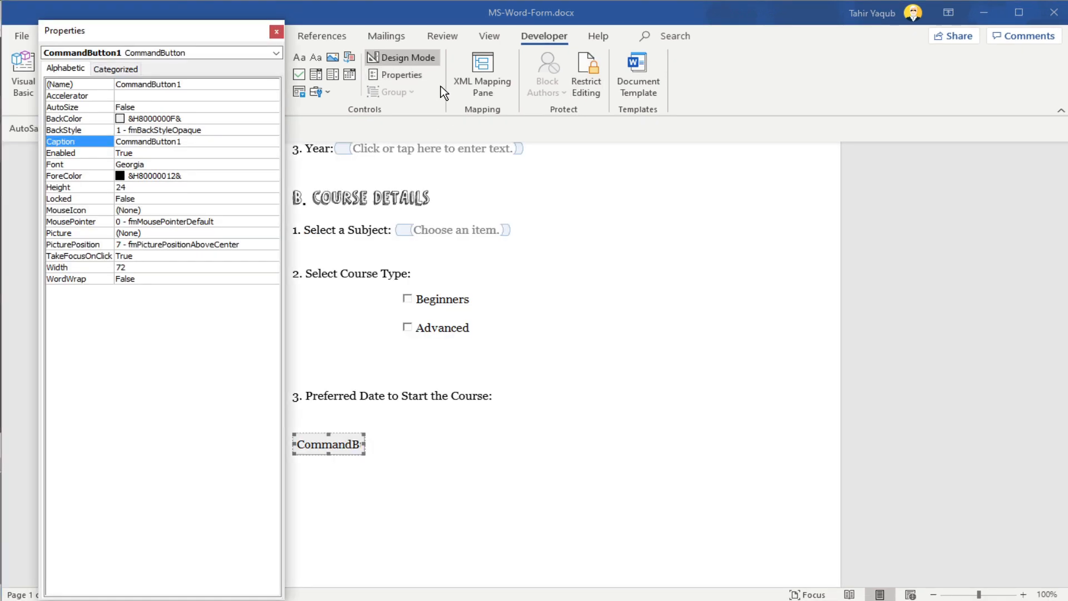
pyautogui.click(199, 141)
pyautogui.moveTo(199, 141); pyautogui.dragTo(111, 143)
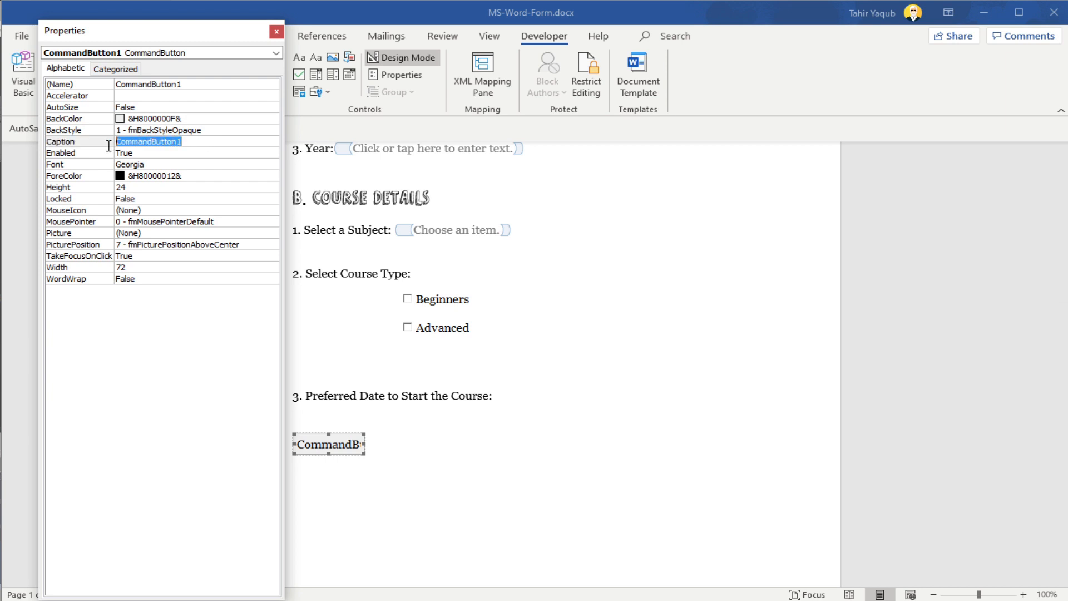
pyautogui.write('Submit')
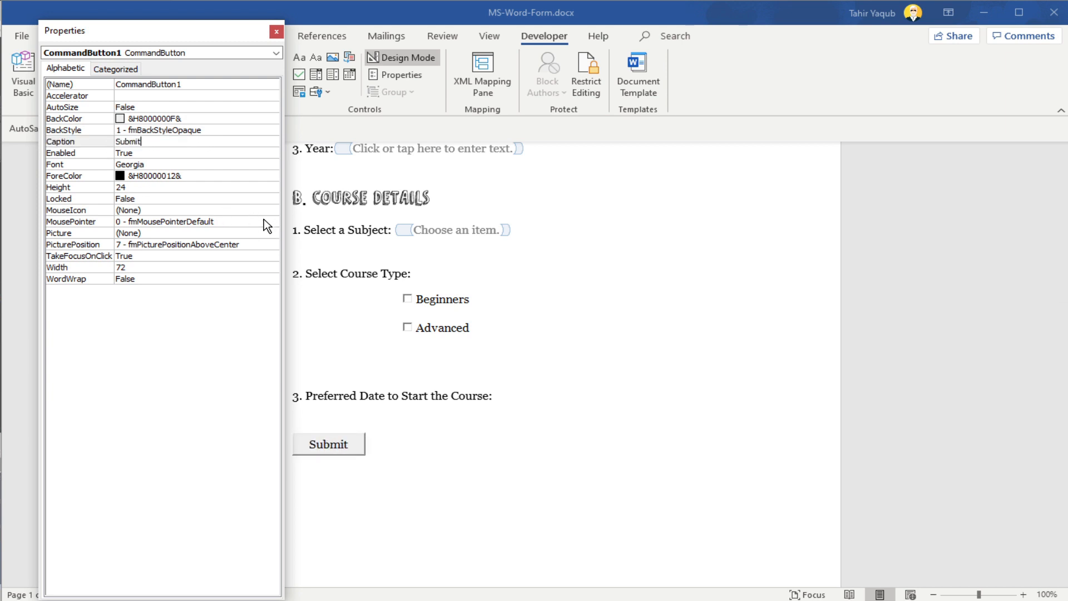
pyautogui.click(278, 30)
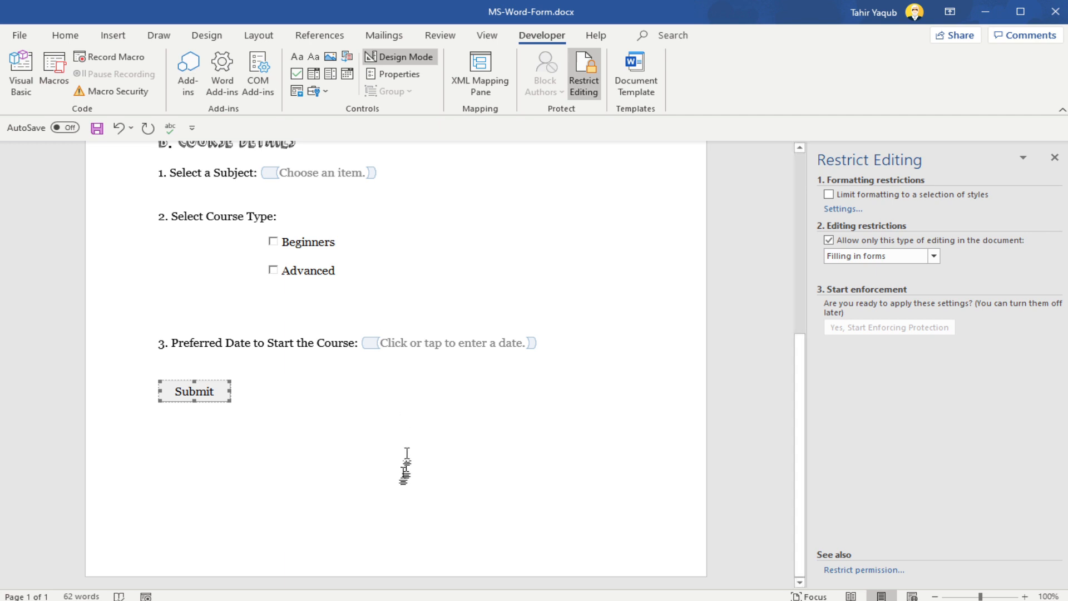
# Step: Copy Options.SendMailAttach = True and ActiveDocument.SendMail from code.txt in Notepad into the Submit button's Click procedure, and close the code editor
pyautogui.click(194, 389)
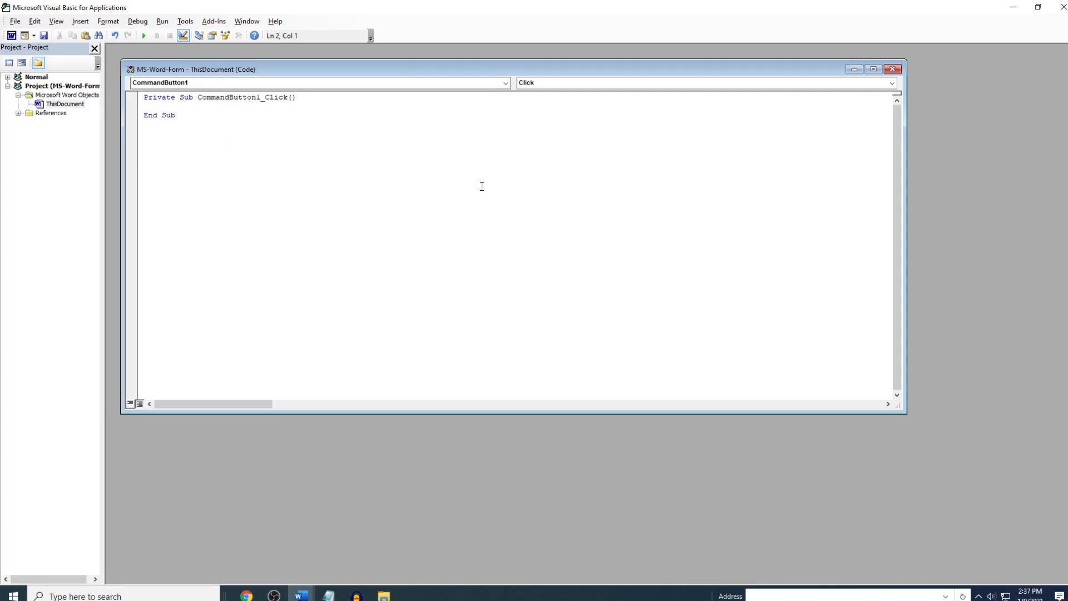
pyautogui.hotkey('alt', 'Tab')
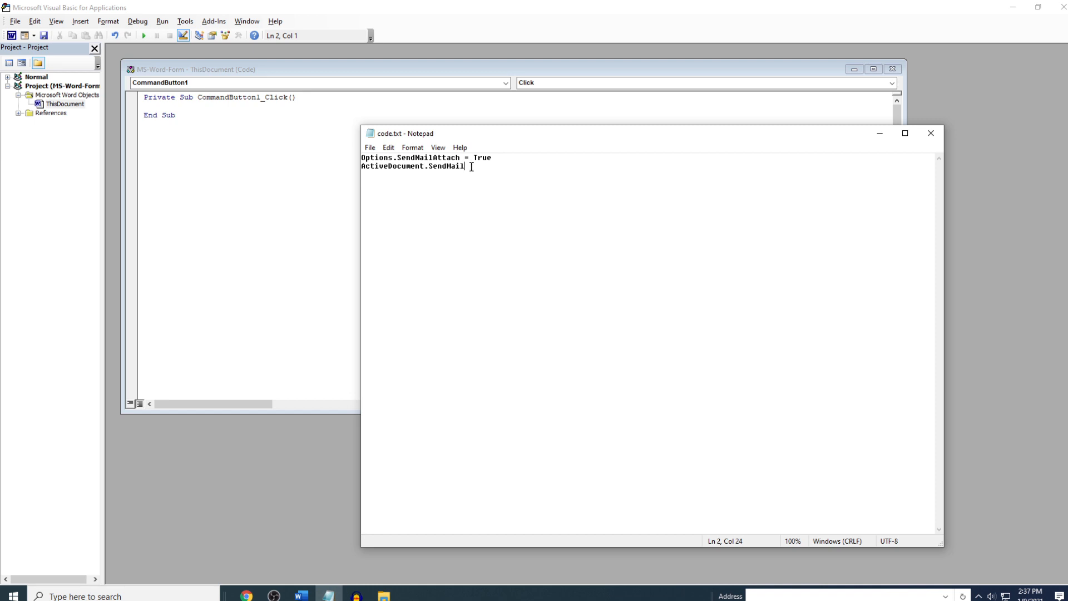
pyautogui.moveTo(471, 166); pyautogui.dragTo(360, 159)
pyautogui.hotkey('ctrl', 'c')
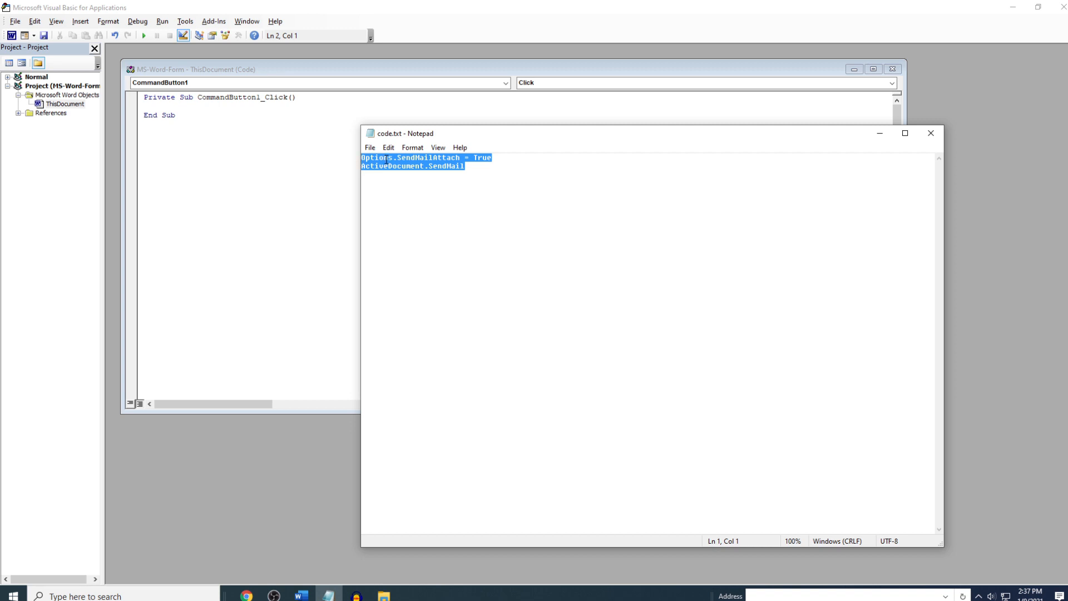
pyautogui.click(168, 112)
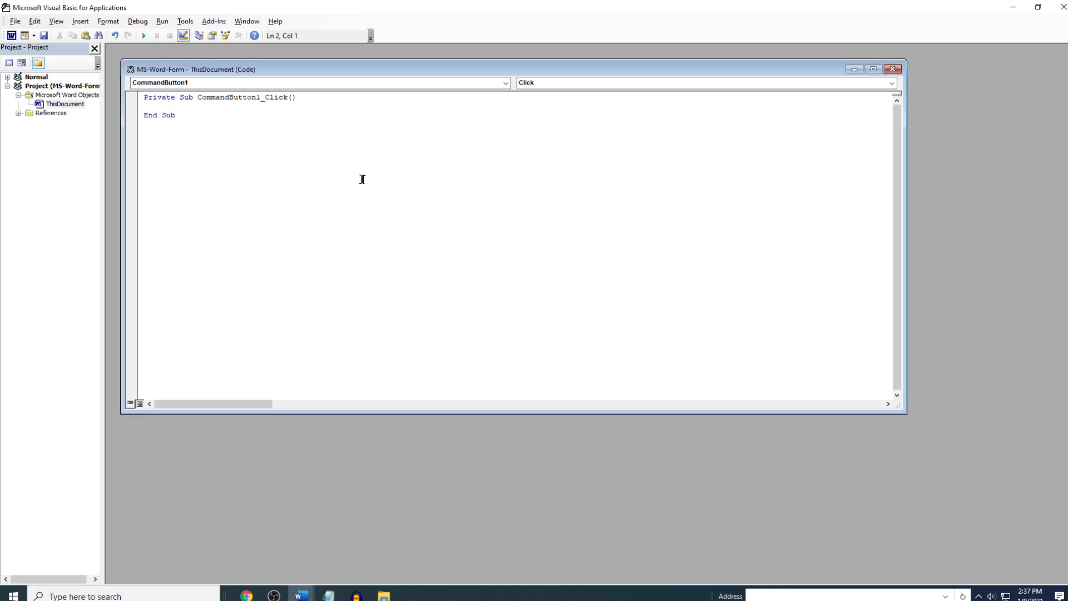
pyautogui.hotkey('ctrl', 'v')
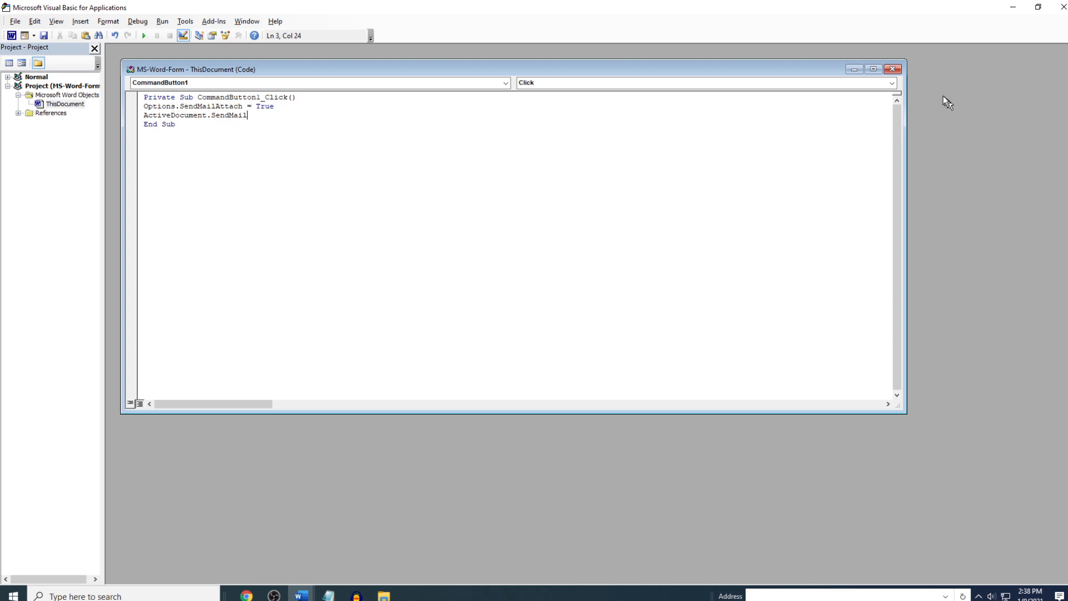
pyautogui.click(892, 69)
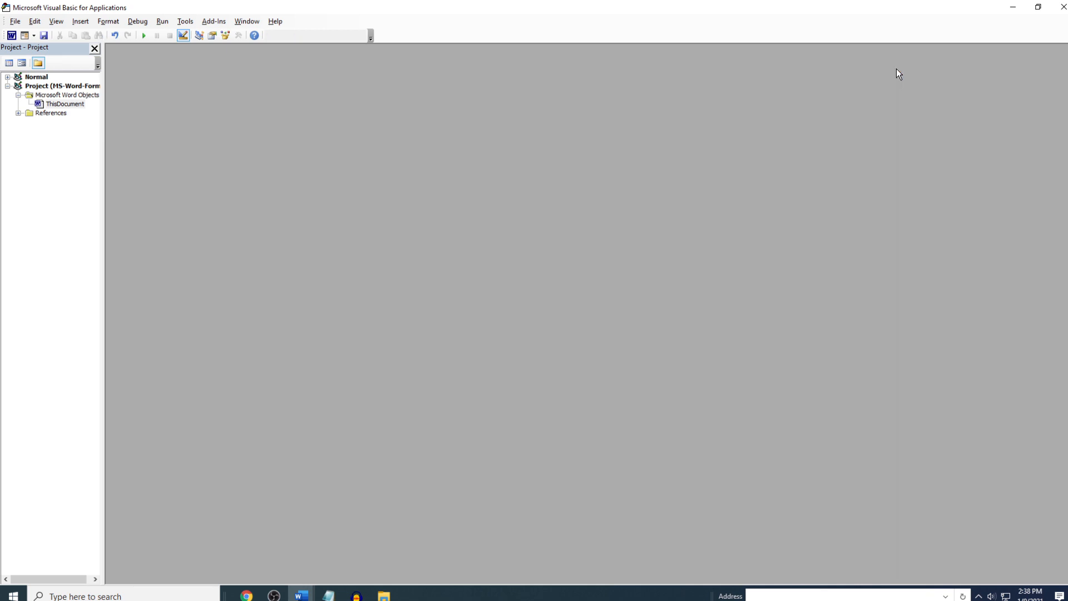
pyautogui.click(1063, 8)
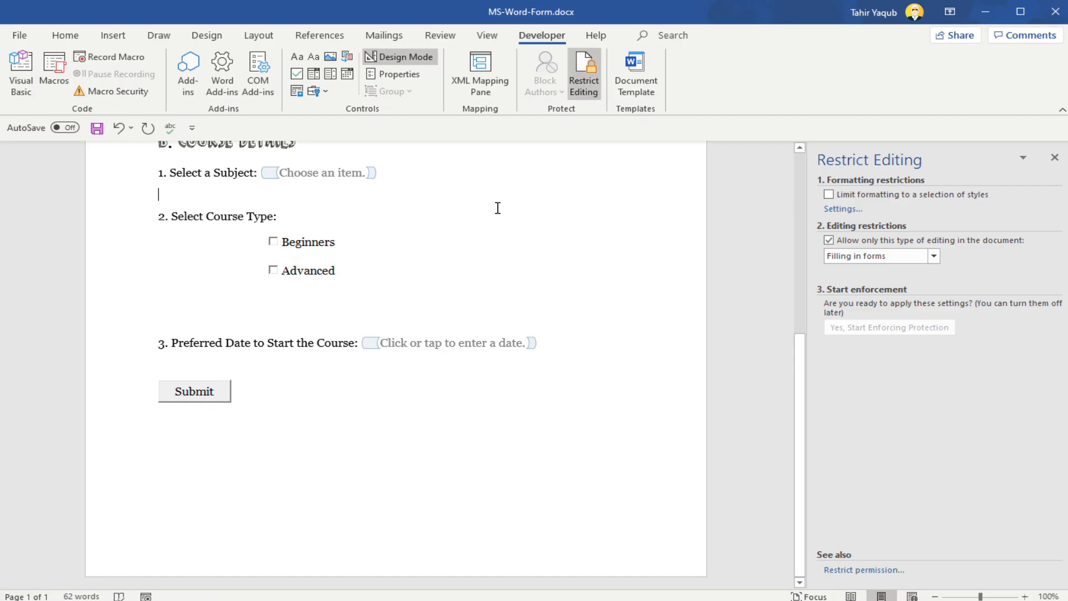
# Step: Leave Design Mode and enforce the Filling in forms protection again without a password
pyautogui.click(394, 57)
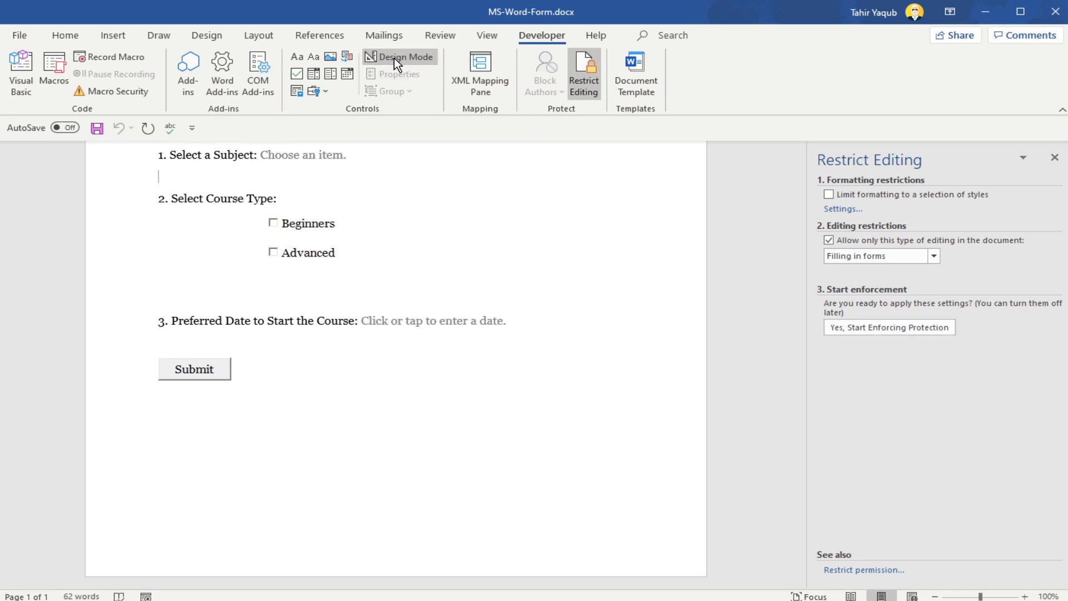
pyautogui.click(922, 328)
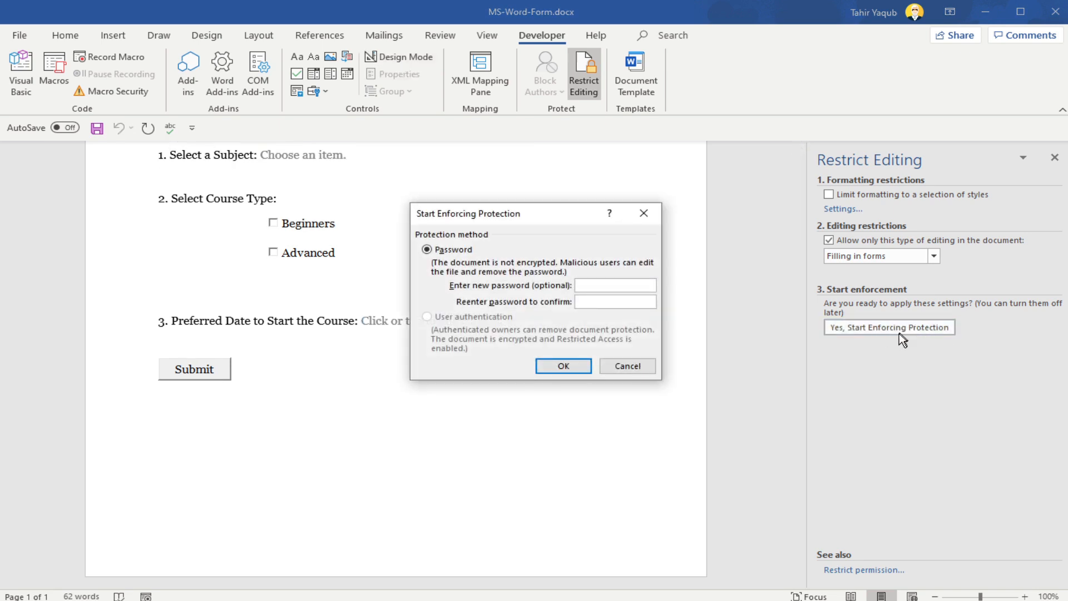
pyautogui.click(570, 371)
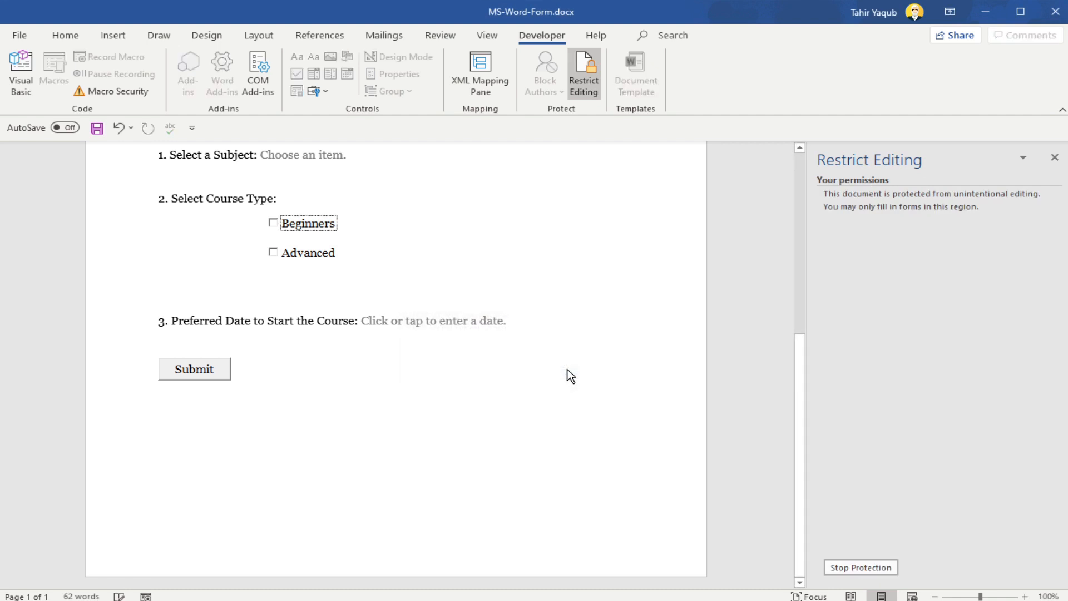
# Step: Test the Submit button at the end of the protected form
pyautogui.scroll(5, 596, 351)
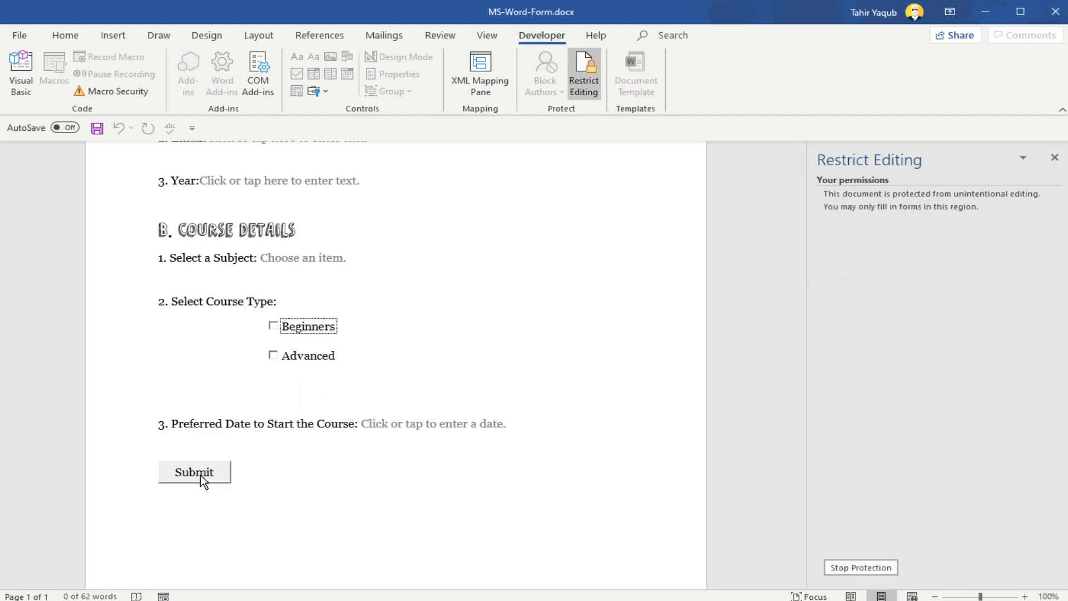
pyautogui.click(201, 474)
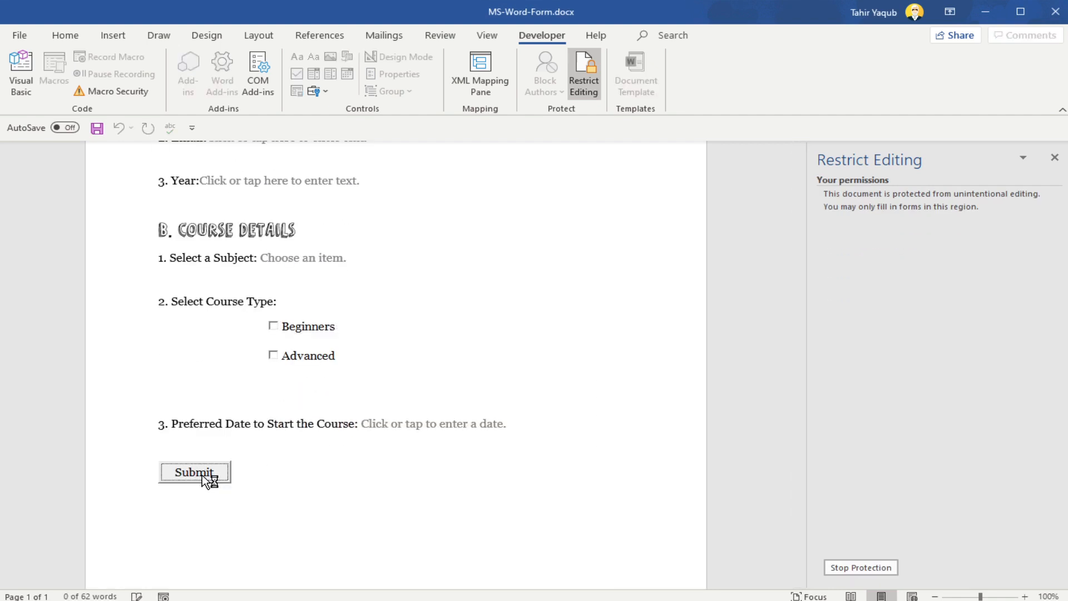